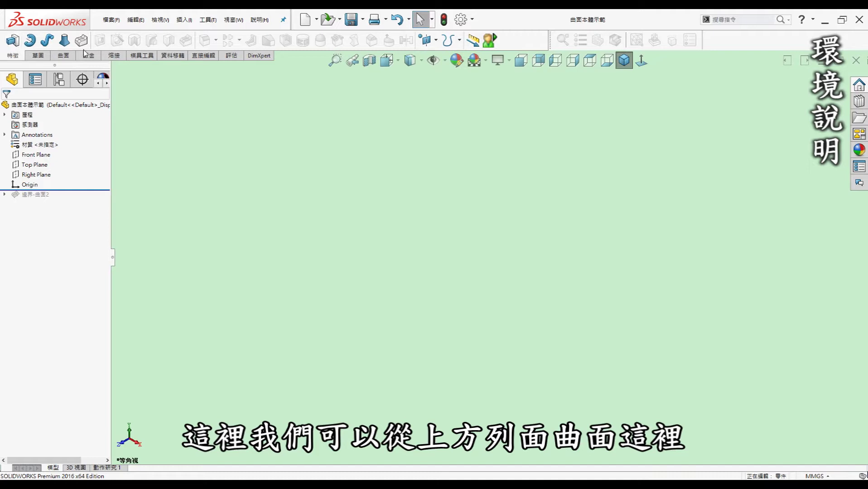
From the Surfaces tab, check the Insert > Surface menu and open Customize on its Commands tab.
{"action": "left_click", "coordinate": [63, 57]}
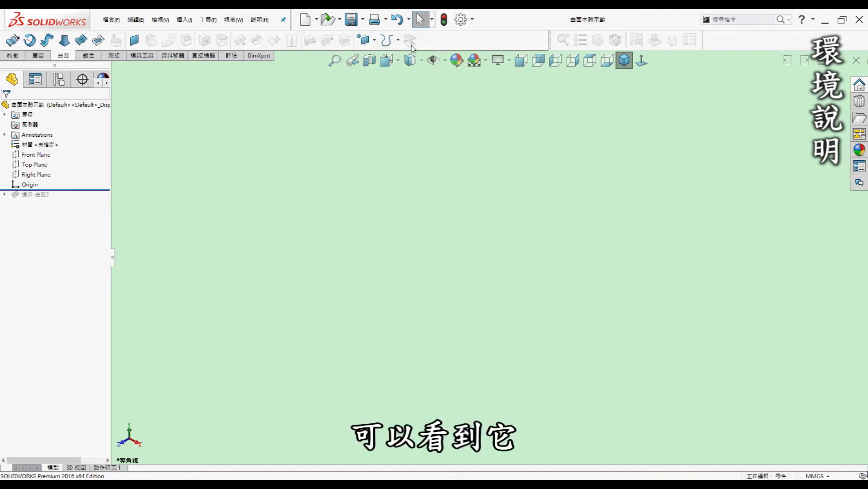
{"action": "left_click", "coordinate": [214, 24]}
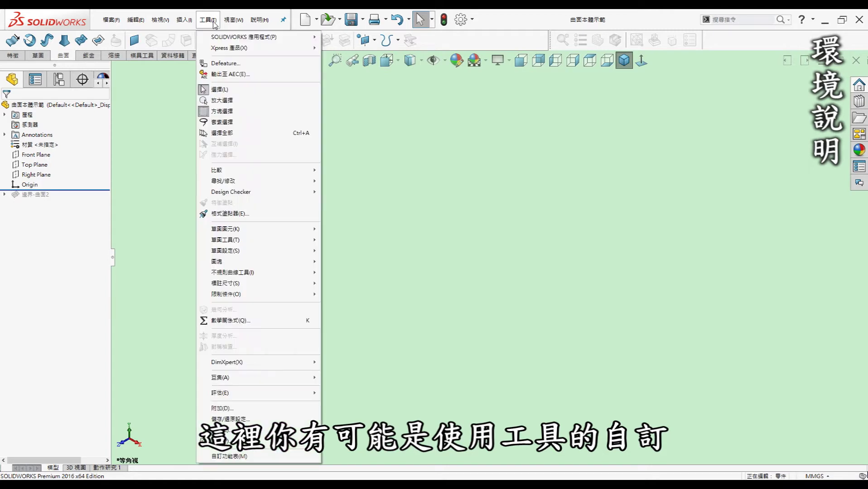
{"action": "left_click", "coordinate": [270, 412]}
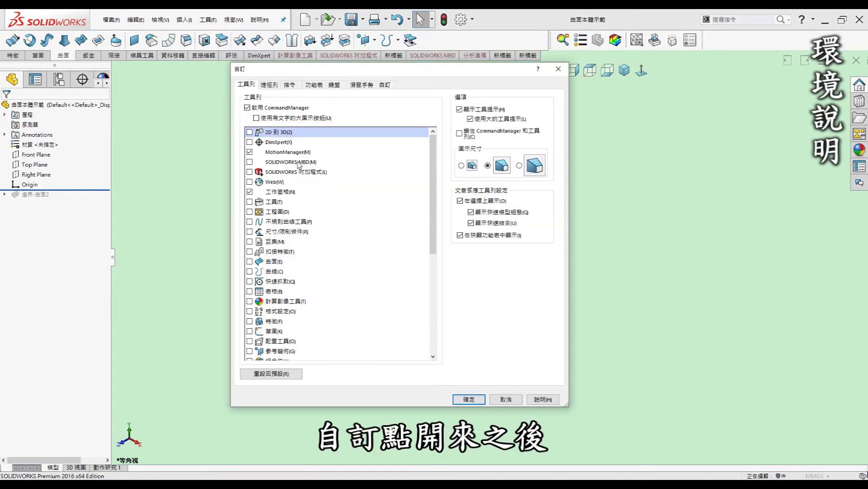
{"action": "right_click", "coordinate": [67, 58]}
{"action": "left_click", "coordinate": [182, 145]}
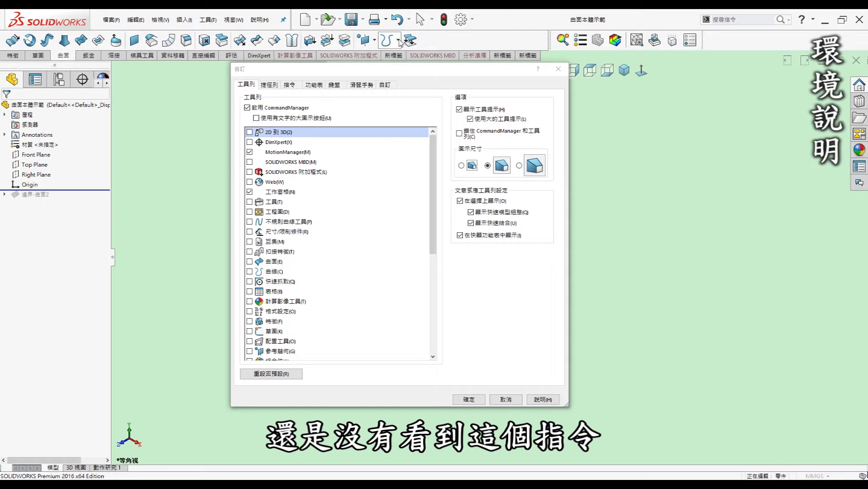
{"action": "left_click", "coordinate": [189, 22]}
{"action": "mouse_move", "coordinate": [198, 106]}
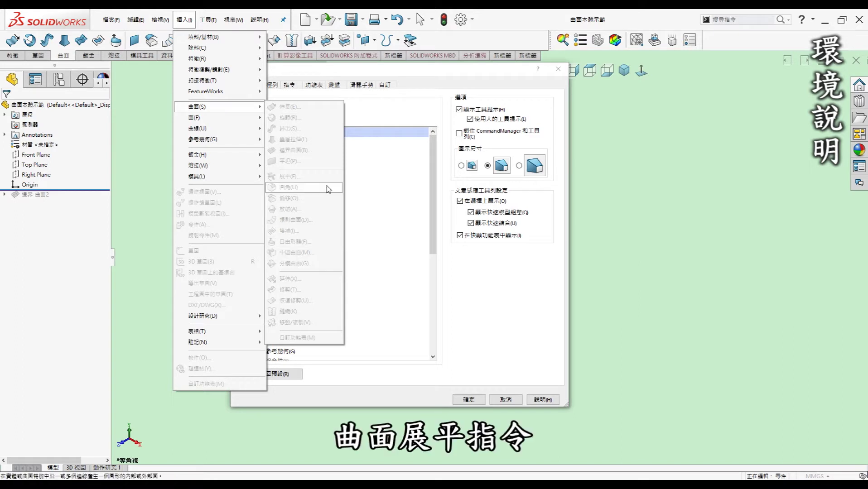
{"action": "left_click", "coordinate": [431, 86]}
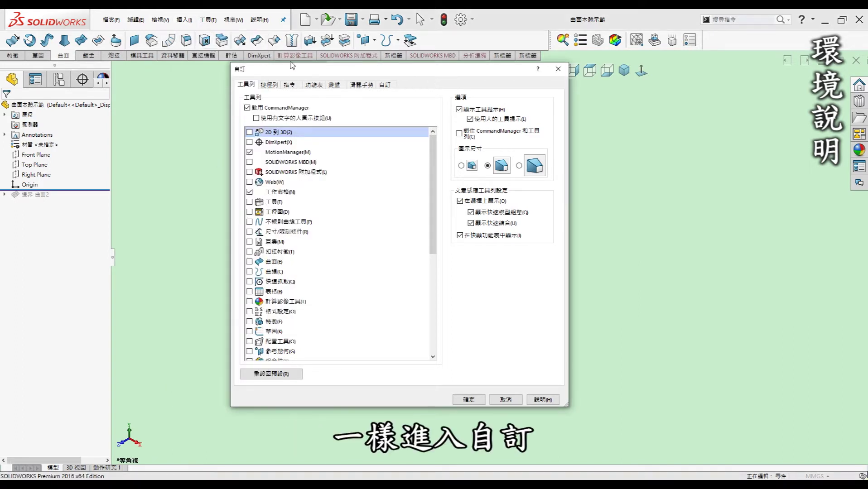
{"action": "left_click", "coordinate": [288, 86]}
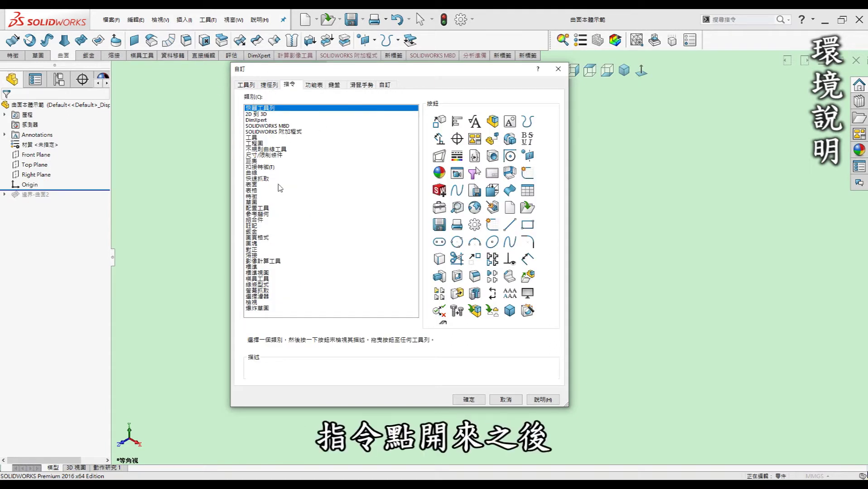
Drag Surface Flatten from the Surfaces category onto the Surfaces CommandManager and close Customize.
{"action": "left_click", "coordinate": [254, 185]}
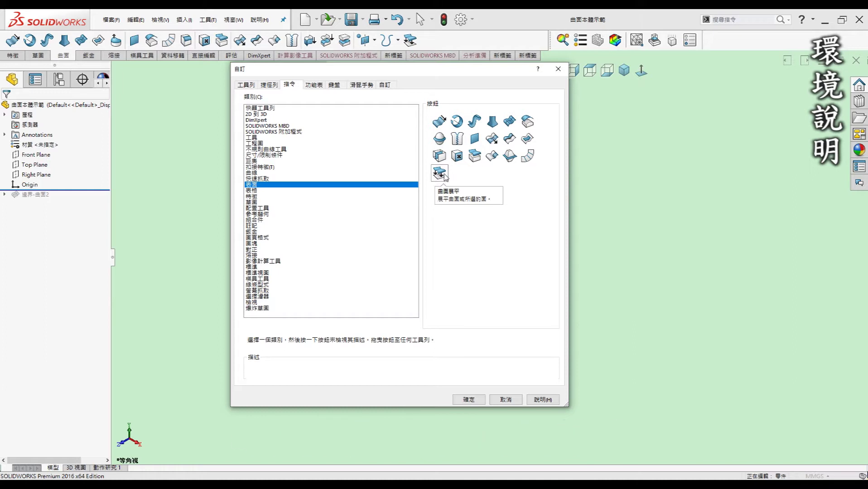
{"action": "mouse_move", "coordinate": [439, 174]}
{"action": "left_mouse_down"}
{"action": "mouse_move", "coordinate": [370, 12]}
{"action": "mouse_move", "coordinate": [366, 40]}
{"action": "left_mouse_up"}
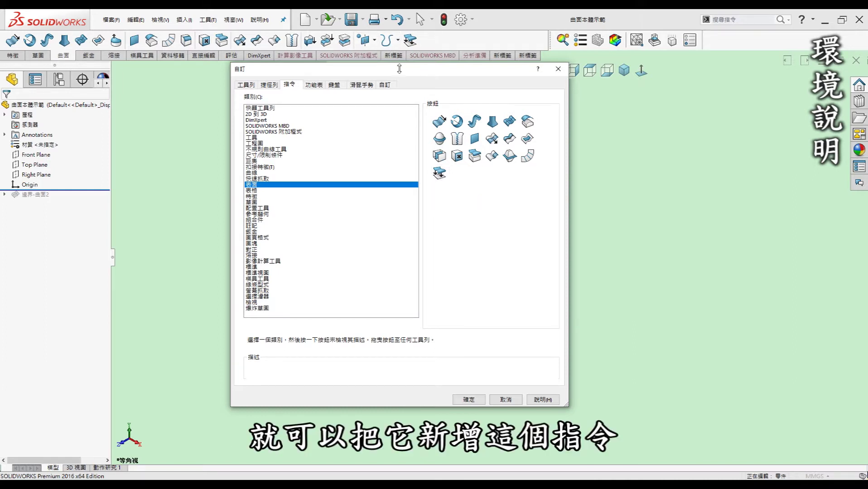
{"action": "key", "text": "Escape"}
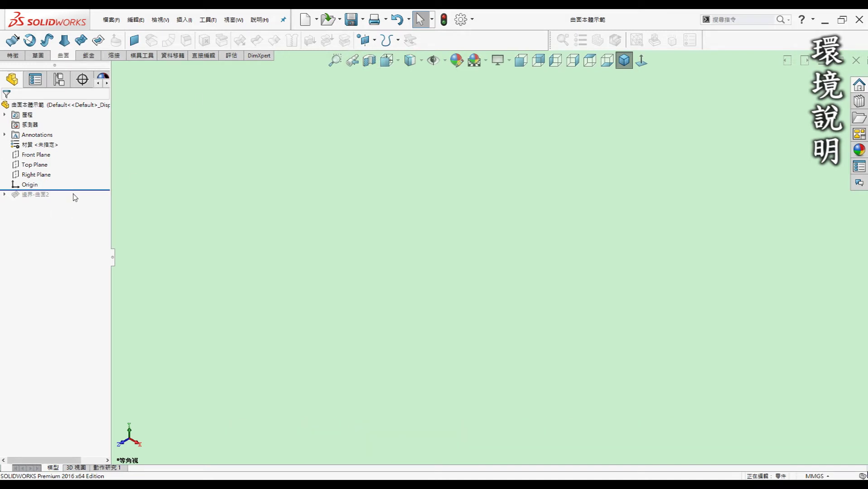
Roll the FeatureManager rollback bar forward below 邊界-曲面2.
{"action": "left_click_drag", "start_coordinate": [72, 190], "coordinate": [104, 197]}
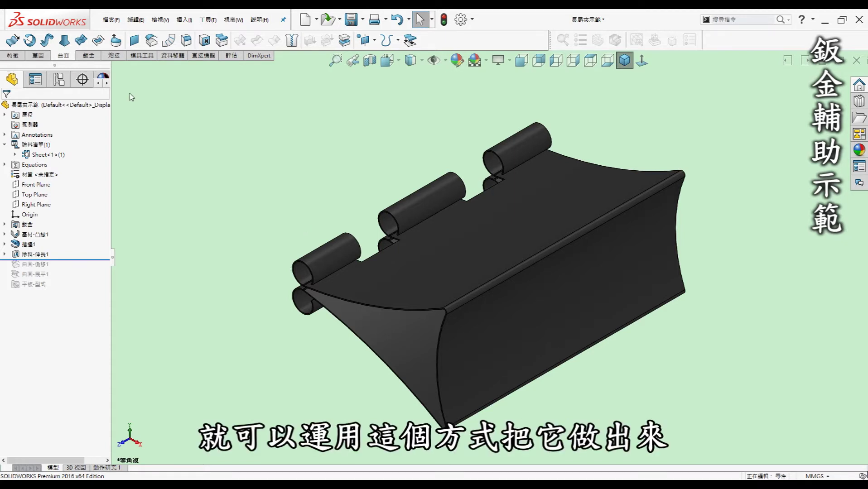
Roll the binder clip forward below 曲面-偏移1 and select that offset surface feature.
{"action": "scroll", "coordinate": [324, 190], "scroll_direction": "up", "scroll_amount": 3}
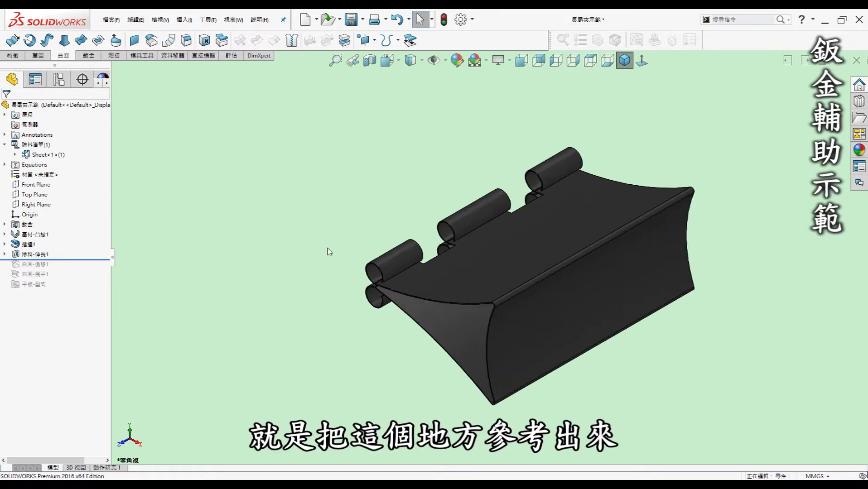
{"action": "scroll", "coordinate": [327, 249], "scroll_direction": "down", "scroll_amount": 3}
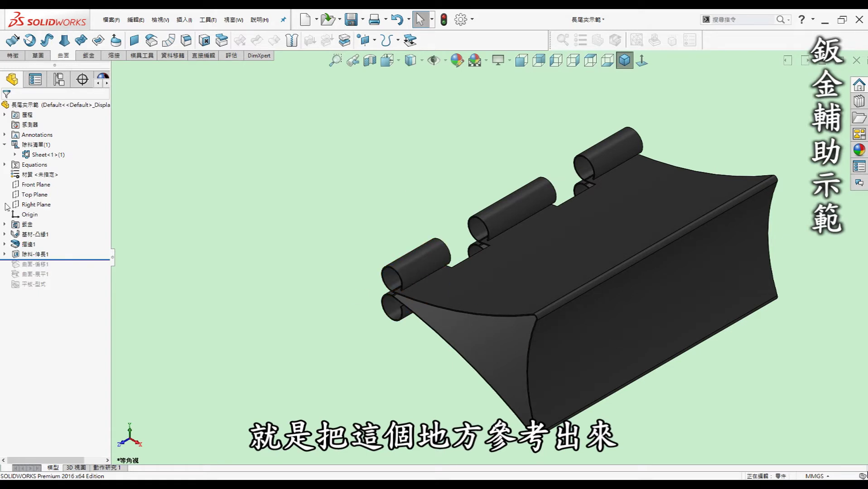
{"action": "left_click_drag", "start_coordinate": [81, 259], "coordinate": [123, 274]}
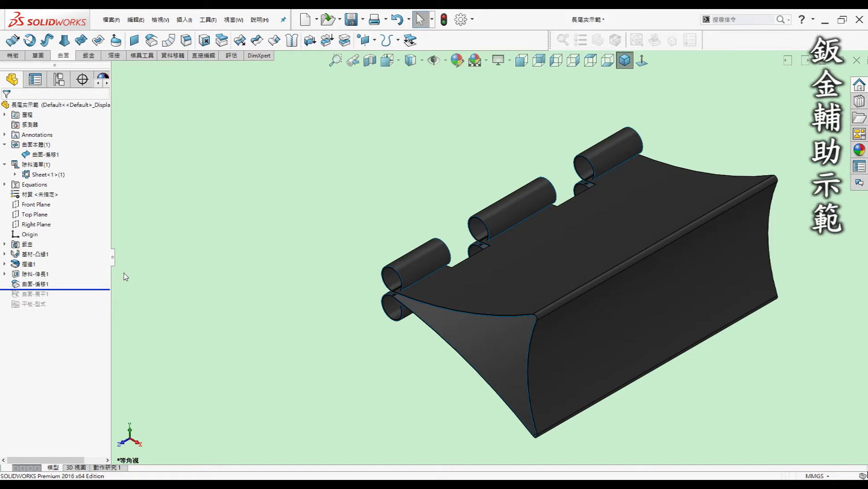
{"action": "left_click", "coordinate": [35, 284]}
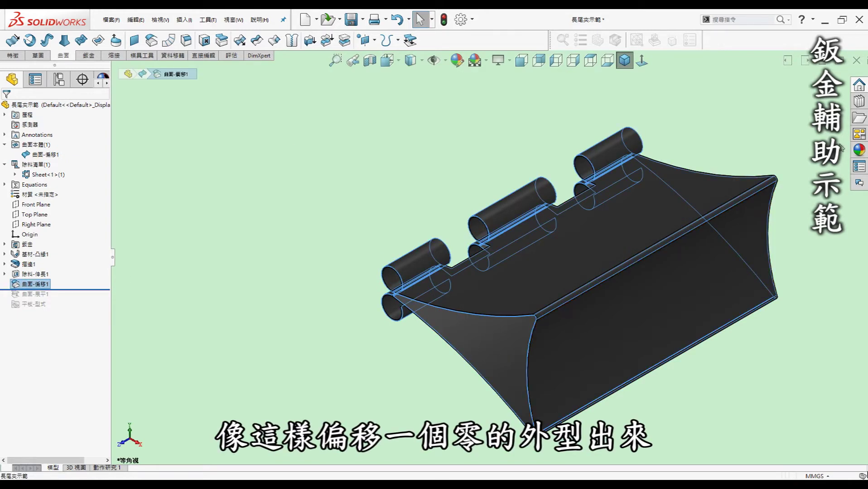
Hide the sheet-metal body from the cut list.
{"action": "left_click", "coordinate": [47, 165]}
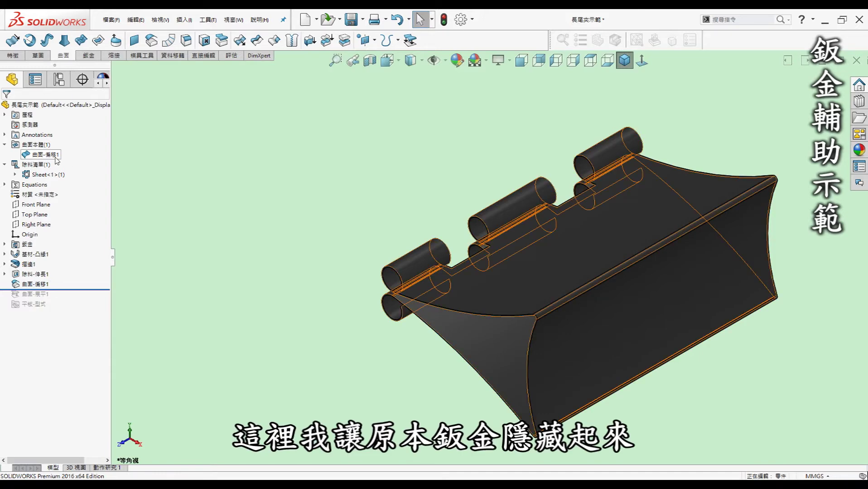
{"action": "right_click", "coordinate": [47, 166]}
{"action": "left_click", "coordinate": [60, 151]}
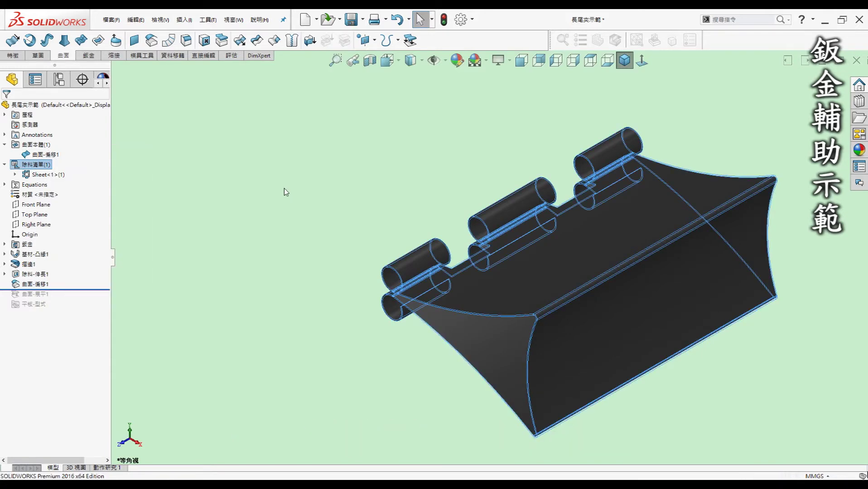
{"action": "left_click", "coordinate": [284, 188]}
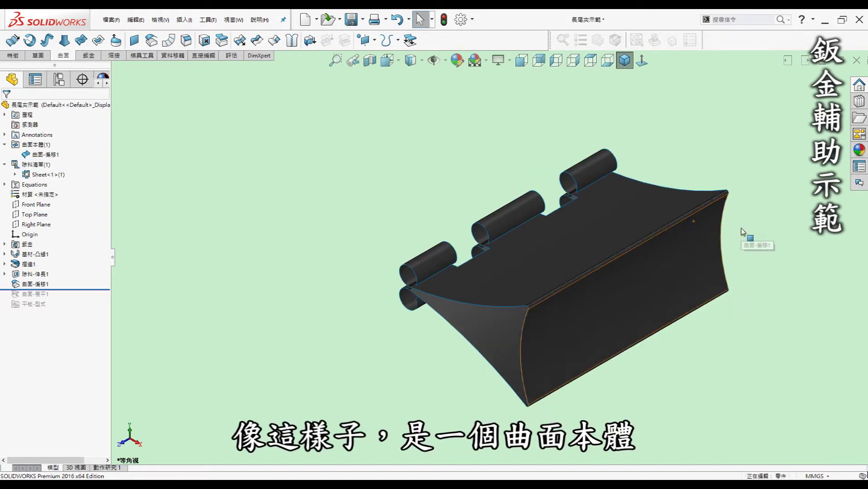
Orbit to inspect the rolls, then roll forward below 平板-型式 to reveal the flattened surface.
{"action": "scroll", "coordinate": [746, 233], "scroll_direction": "up", "scroll_amount": 2}
{"action": "middle_click_drag", "start_coordinate": [385, 215], "coordinate": [500, 259]}
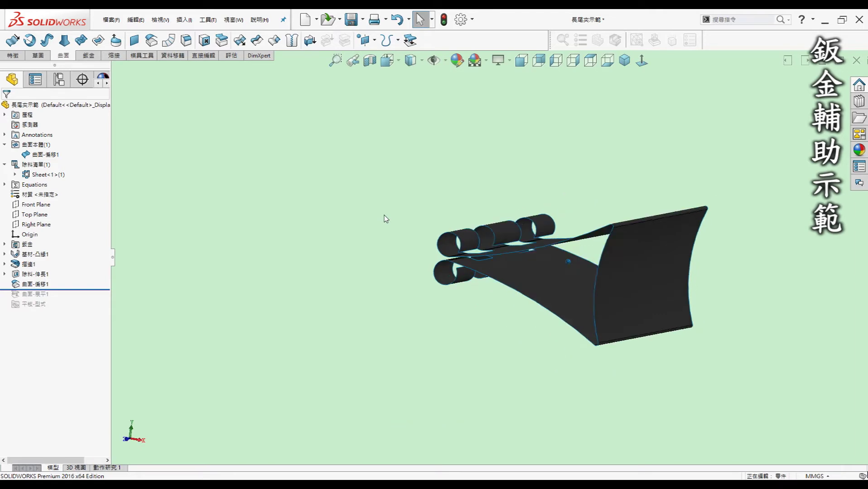
{"action": "scroll", "coordinate": [501, 259], "scroll_direction": "down", "scroll_amount": 2}
{"action": "scroll", "coordinate": [417, 228], "scroll_direction": "down", "scroll_amount": 2}
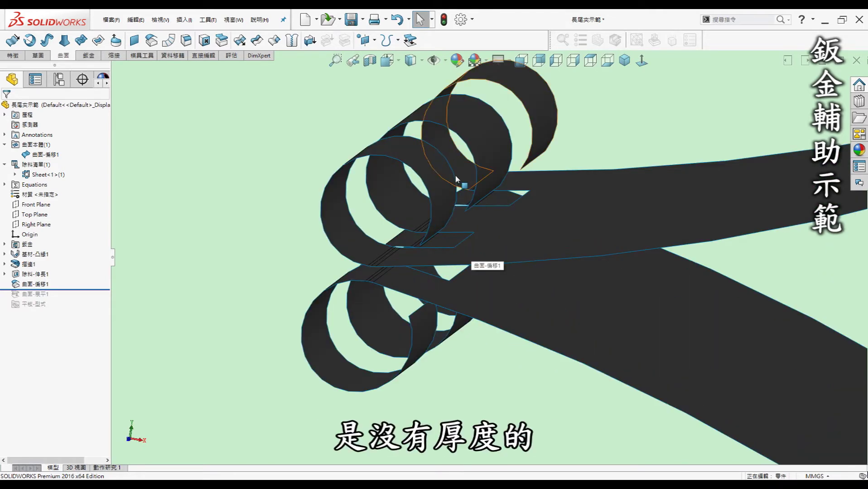
{"action": "scroll", "coordinate": [468, 202], "scroll_direction": "down", "scroll_amount": 2}
{"action": "scroll", "coordinate": [467, 200], "scroll_direction": "up", "scroll_amount": 2}
{"action": "scroll", "coordinate": [468, 200], "scroll_direction": "up", "scroll_amount": 2}
{"action": "scroll", "coordinate": [471, 204], "scroll_direction": "up", "scroll_amount": 2}
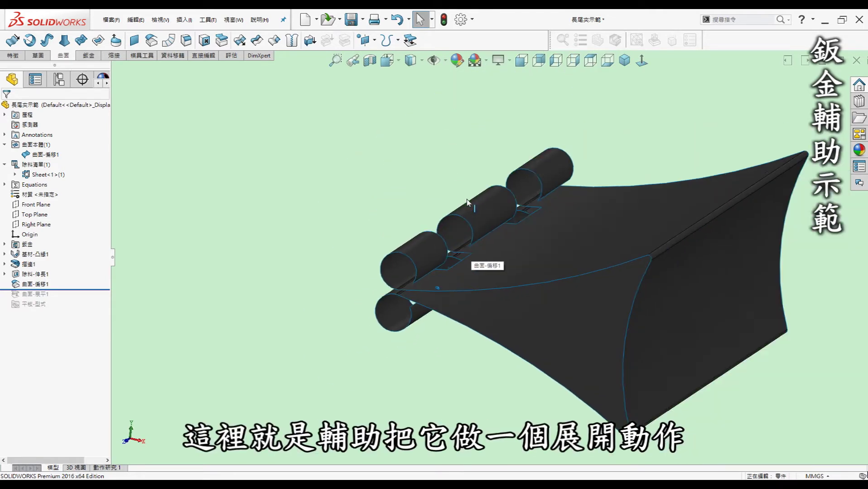
{"action": "scroll", "coordinate": [475, 217], "scroll_direction": "up", "scroll_amount": 1}
{"action": "key", "text": "Up"}
{"action": "key", "text": "Up"}
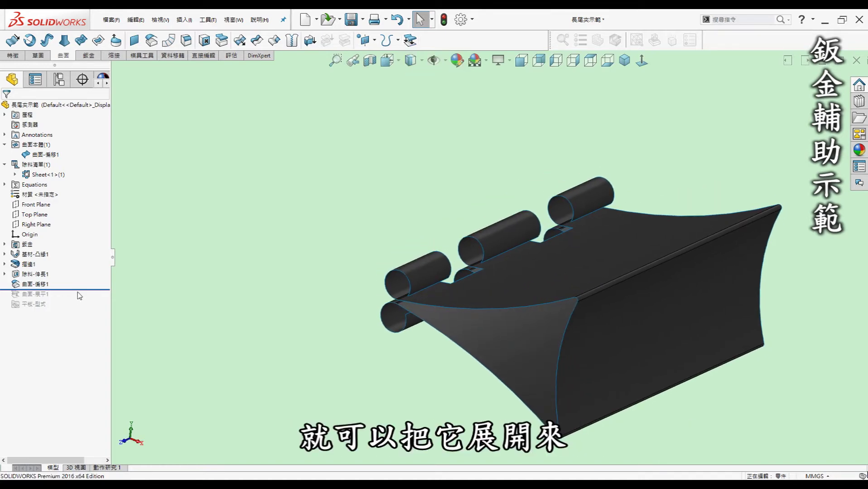
{"action": "left_click_drag", "start_coordinate": [83, 290], "coordinate": [83, 309]}
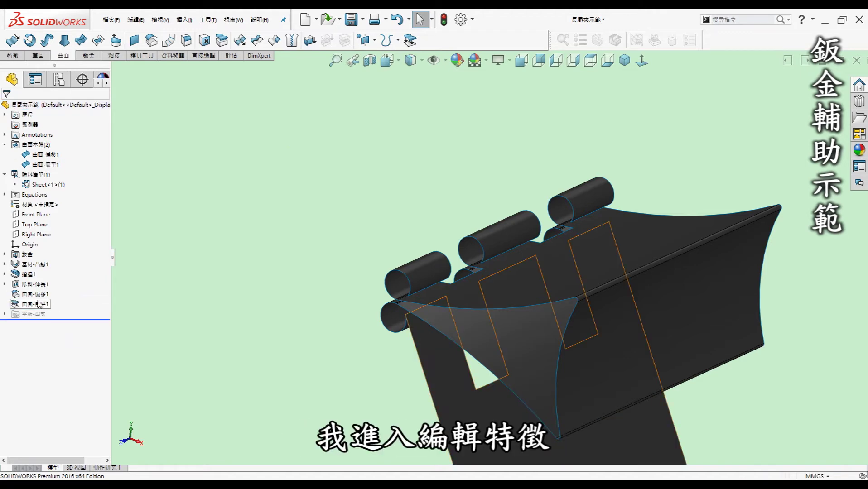
{"action": "right_click", "coordinate": [38, 304]}
Flatten 曲面-偏移1 from vertex 頂點<1>, previewing the mesh, to create 曲面-展平1.
{"action": "left_click", "coordinate": [46, 281]}
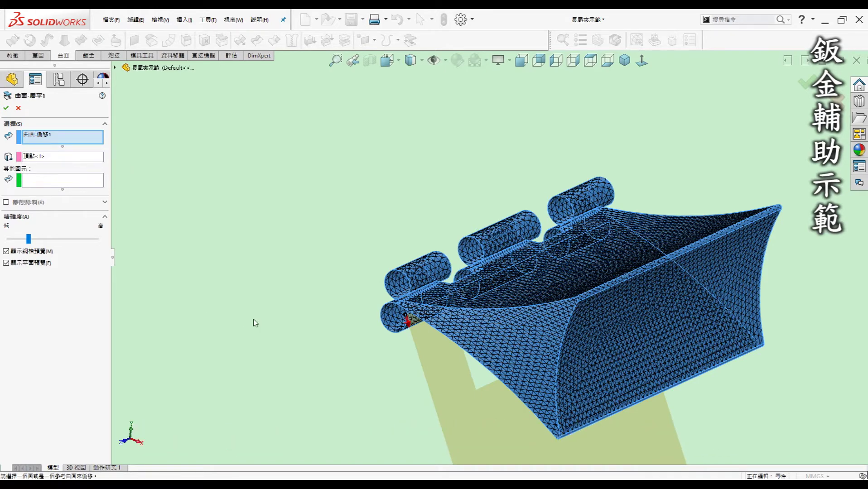
{"action": "scroll", "coordinate": [413, 317], "scroll_direction": "down", "scroll_amount": 2}
{"action": "scroll", "coordinate": [413, 317], "scroll_direction": "down", "scroll_amount": 2}
{"action": "scroll", "coordinate": [413, 308], "scroll_direction": "down", "scroll_amount": 3}
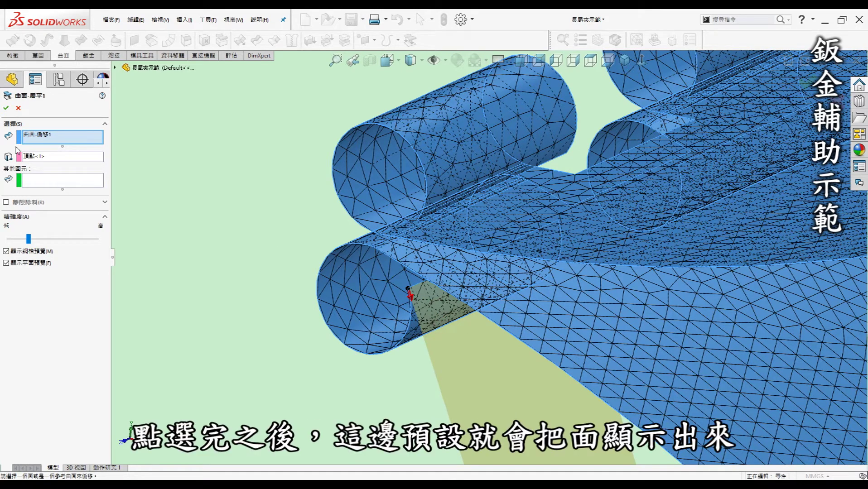
{"action": "scroll", "coordinate": [491, 208], "scroll_direction": "up", "scroll_amount": 3}
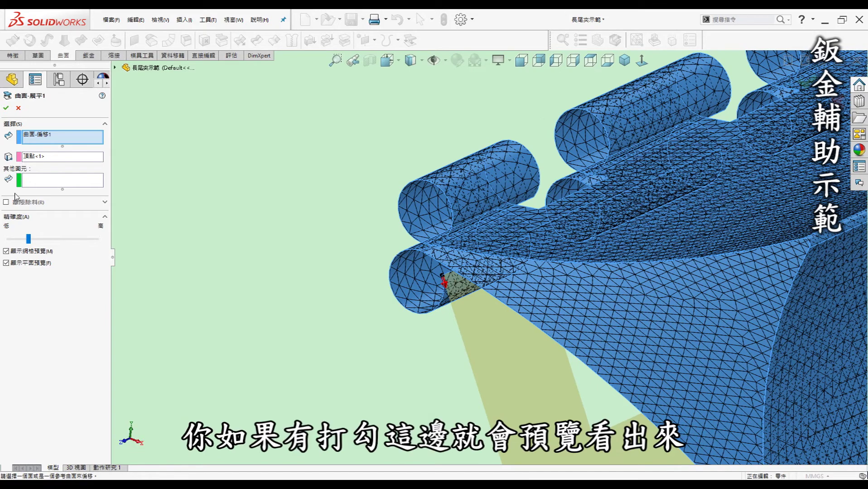
{"action": "scroll", "coordinate": [448, 323], "scroll_direction": "up", "scroll_amount": 2}
{"action": "scroll", "coordinate": [615, 407], "scroll_direction": "up", "scroll_amount": 3}
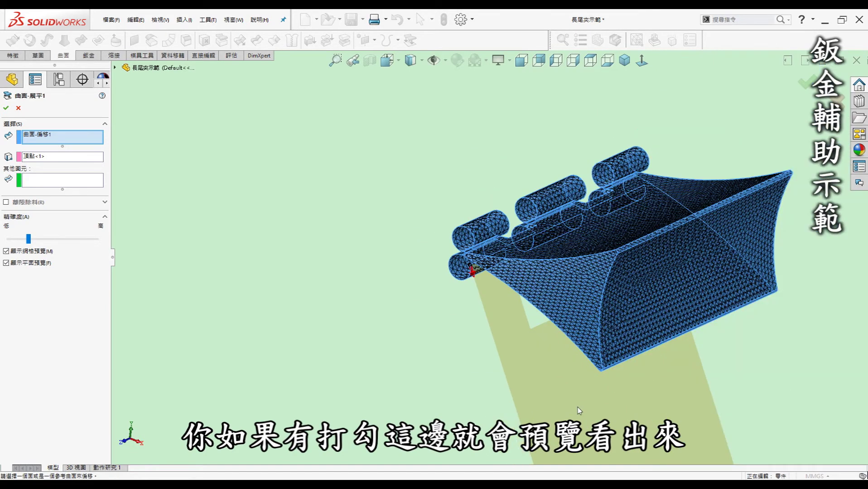
{"action": "scroll", "coordinate": [578, 408], "scroll_direction": "up", "scroll_amount": 2}
{"action": "scroll", "coordinate": [593, 422], "scroll_direction": "up", "scroll_amount": 2}
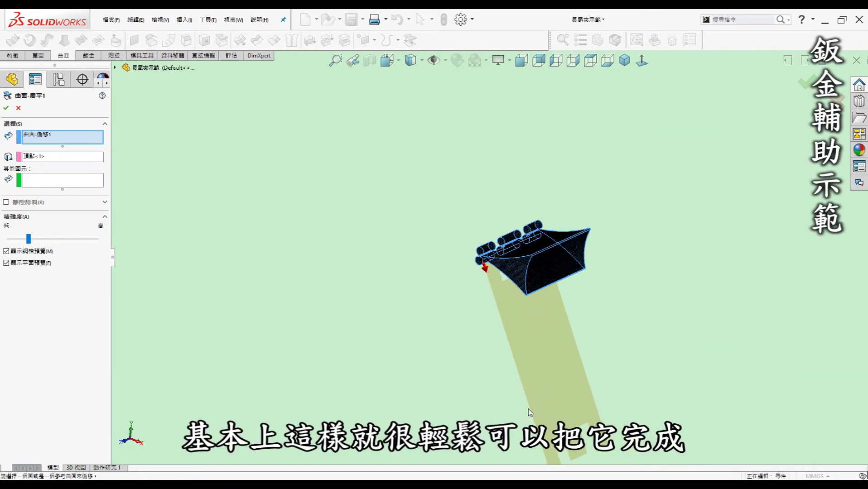
{"action": "scroll", "coordinate": [481, 342], "scroll_direction": "up", "scroll_amount": 2}
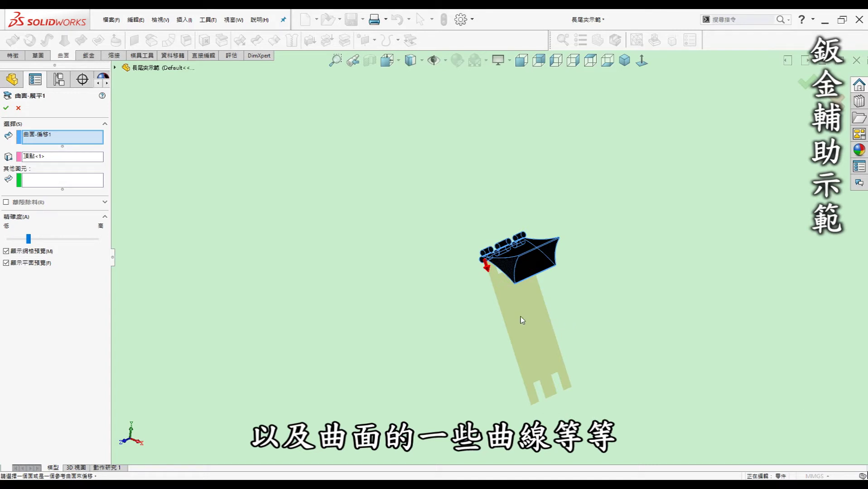
{"action": "scroll", "coordinate": [521, 317], "scroll_direction": "down", "scroll_amount": 2}
{"action": "scroll", "coordinate": [498, 333], "scroll_direction": "up", "scroll_amount": 1}
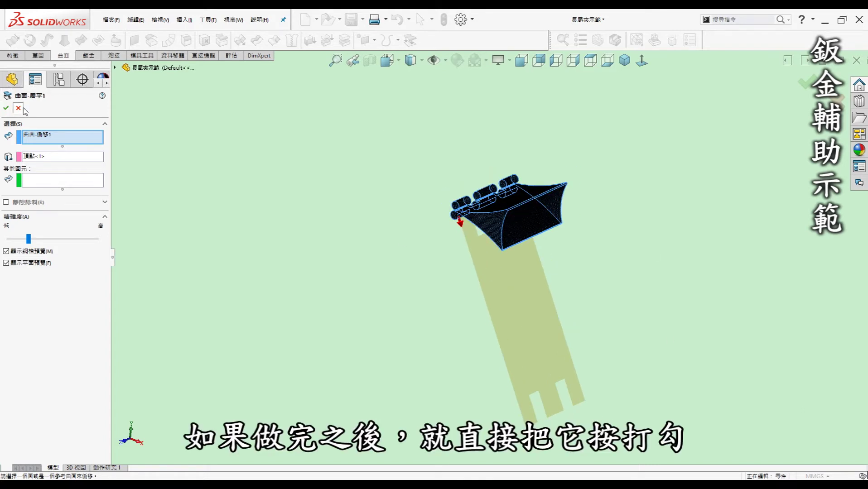
{"action": "key", "text": "Return"}
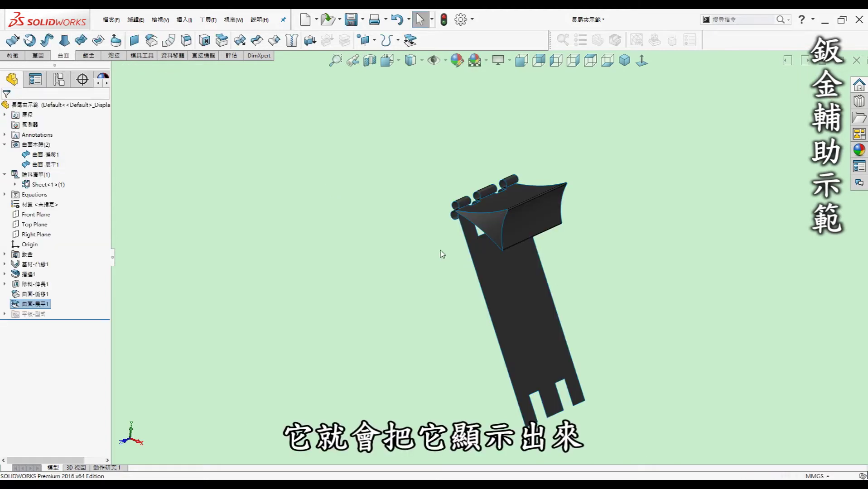
{"action": "left_click", "coordinate": [244, 186]}
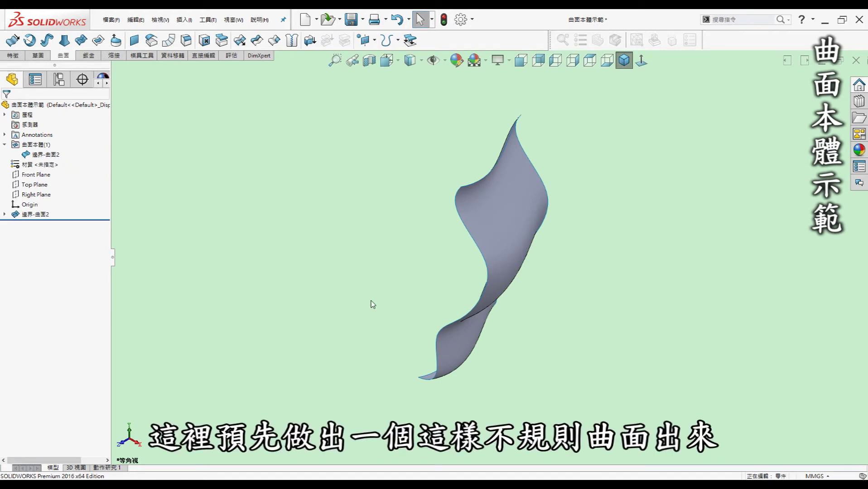
Rotate the 邊界-曲面2 sheet from the right view to inspect it from several sides.
{"action": "key", "text": "ctrl+4"}
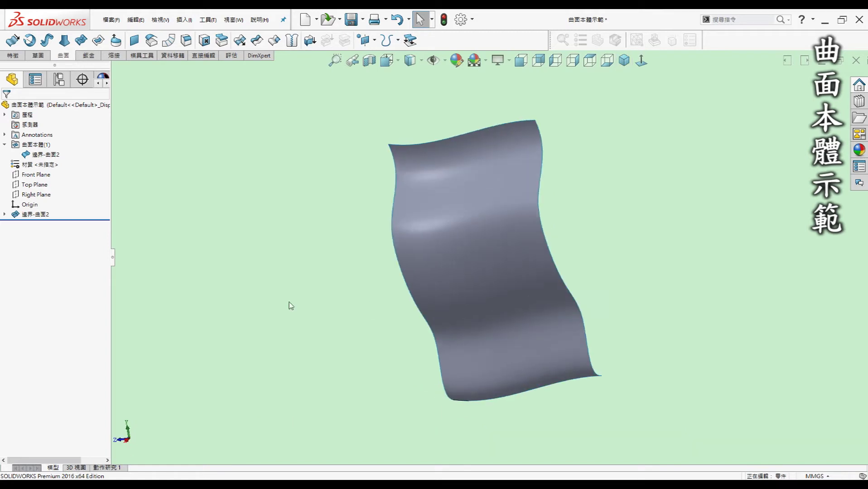
{"action": "middle_click_drag", "start_coordinate": [472, 271], "coordinate": [486, 162]}
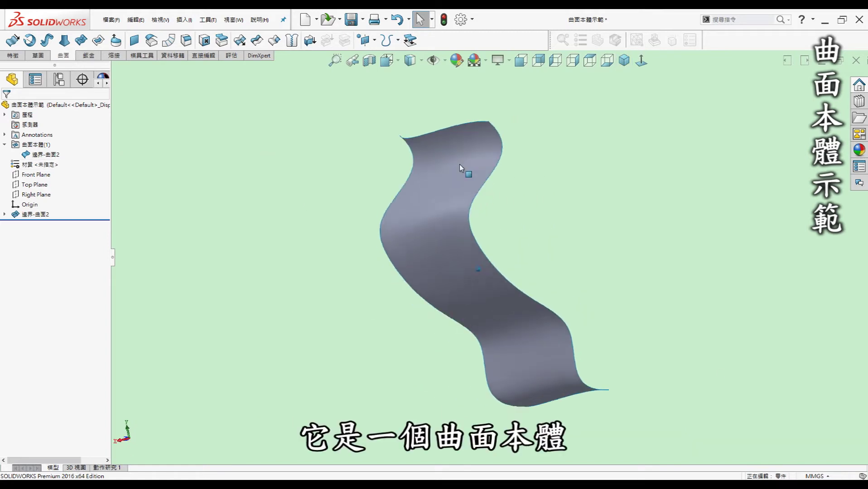
{"action": "key", "text": "Right"}
{"action": "key", "text": "Right"}
{"action": "key", "text": "Right"}
{"action": "key", "text": "Right"}
{"action": "key", "text": "Right"}
{"action": "key", "text": "Right"}
{"action": "key", "text": "Right"}
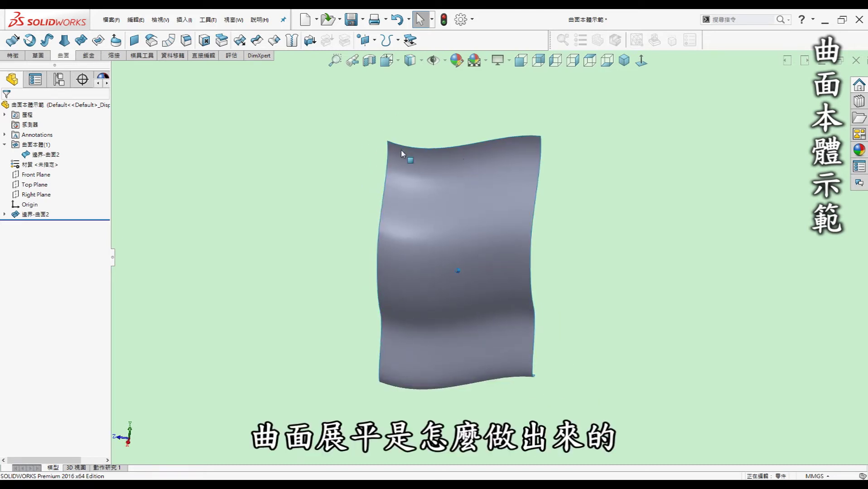
{"action": "key", "text": "Right"}
{"action": "key", "text": "Right"}
{"action": "key", "text": "Right"}
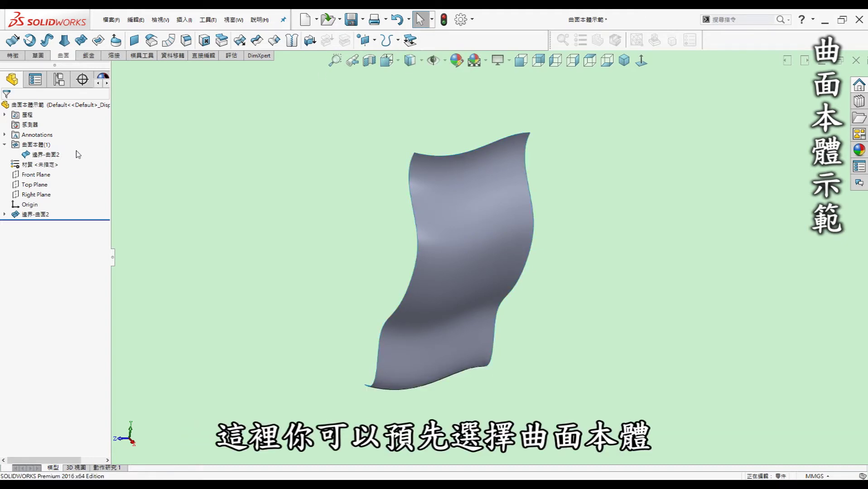
Flatten the 邊界-曲面2 face with its top edge fixed, producing a flat copy beside it.
{"action": "left_click", "coordinate": [416, 42]}
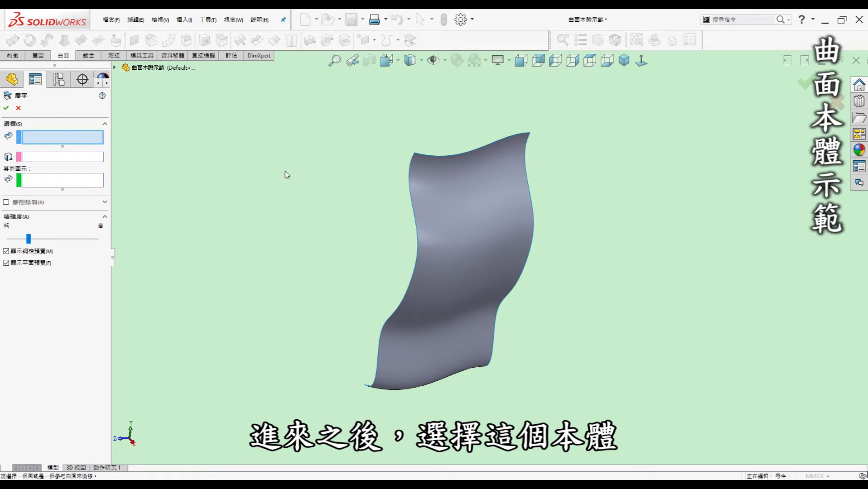
{"action": "left_click", "coordinate": [187, 293]}
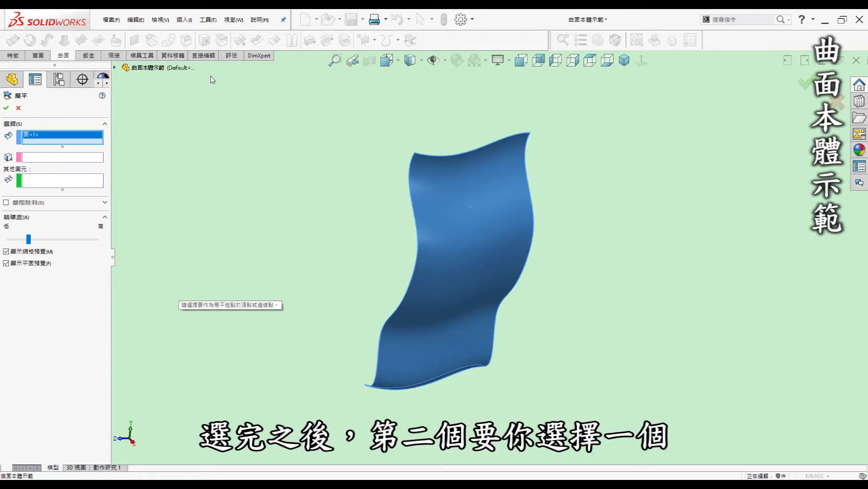
{"action": "left_click", "coordinate": [68, 159]}
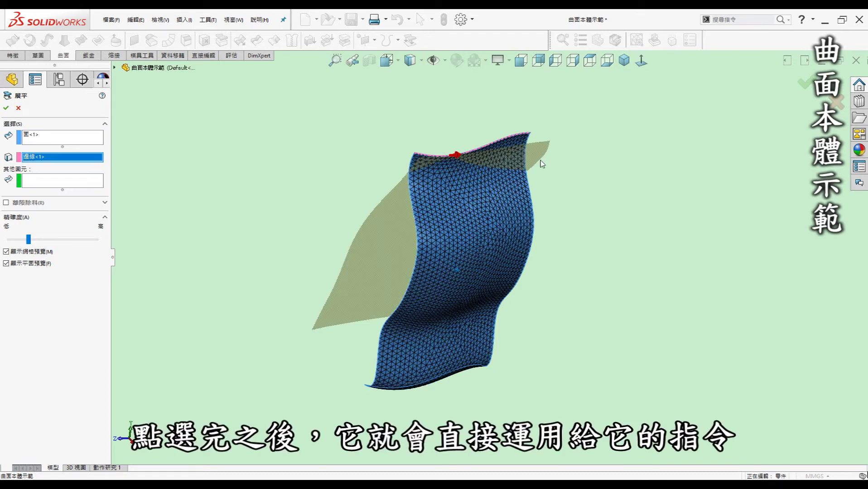
{"action": "middle_click_drag", "start_coordinate": [127, 106], "coordinate": [409, 197]}
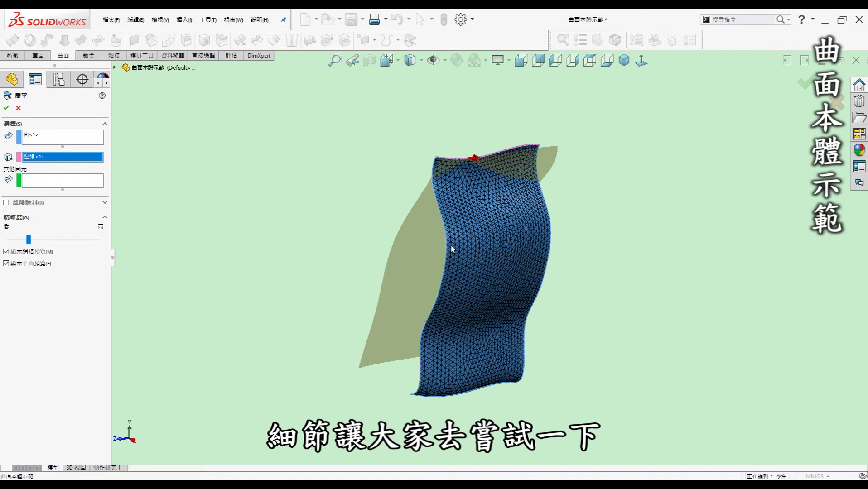
{"action": "left_click", "coordinate": [6, 108]}
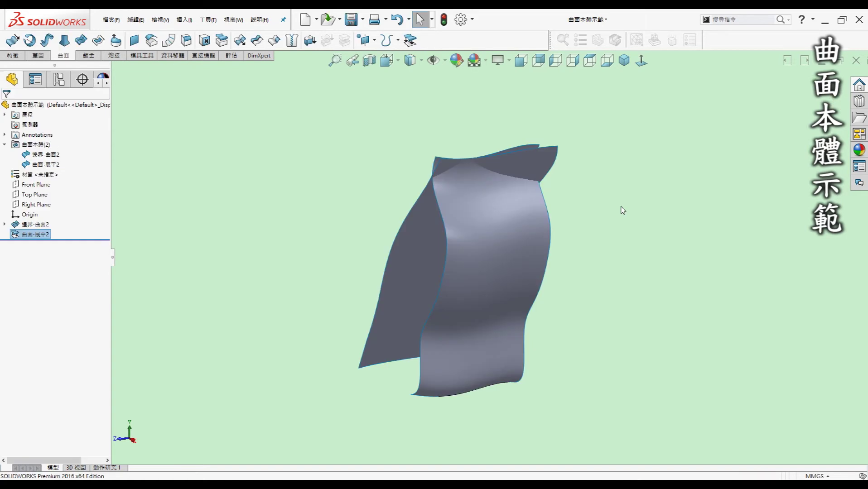
Select 曲面-展平2, turn it normal to the screen, and open sketch 草圖2 on it.
{"action": "key", "text": "Left"}
{"action": "key", "text": "Left"}
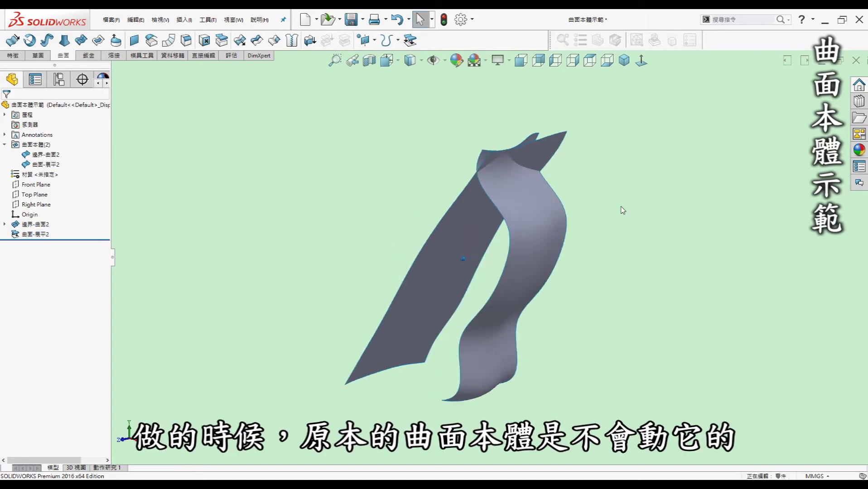
{"action": "key", "text": "Left"}
{"action": "key", "text": "Left"}
{"action": "key", "text": "Left"}
{"action": "key", "text": "Left"}
{"action": "key", "text": "Left"}
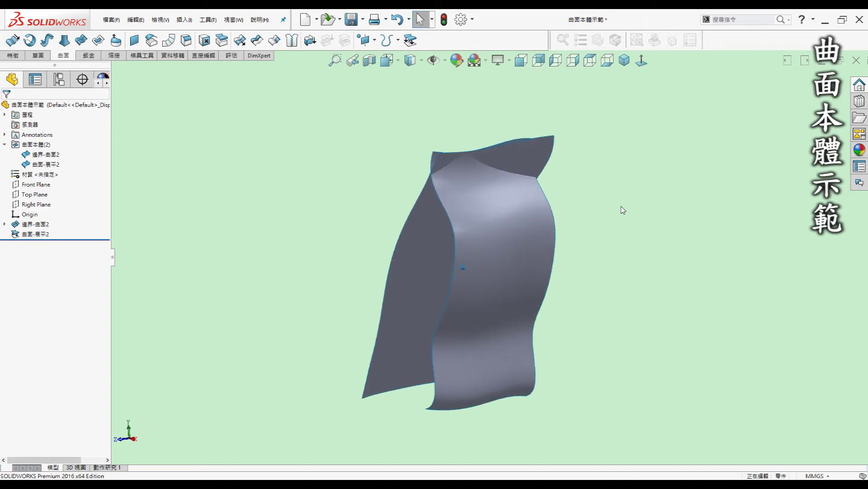
{"action": "key", "text": "Left"}
{"action": "key", "text": "Left"}
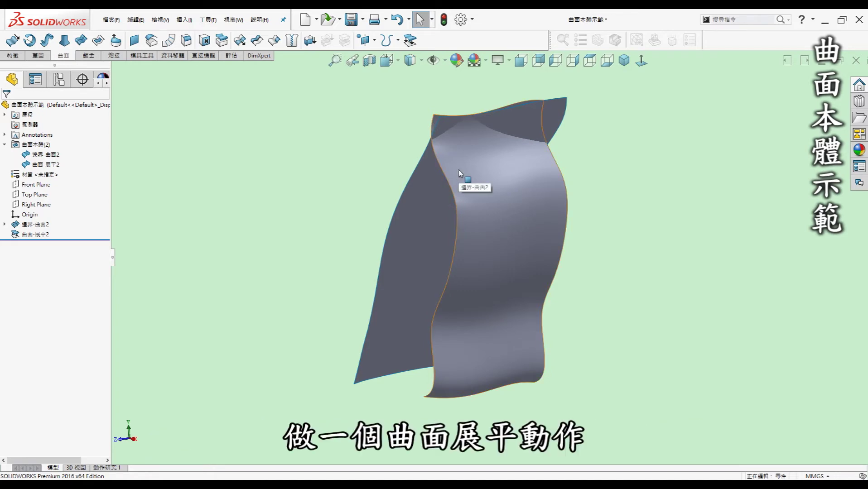
{"action": "middle_click_drag", "start_coordinate": [364, 192], "coordinate": [448, 187]}
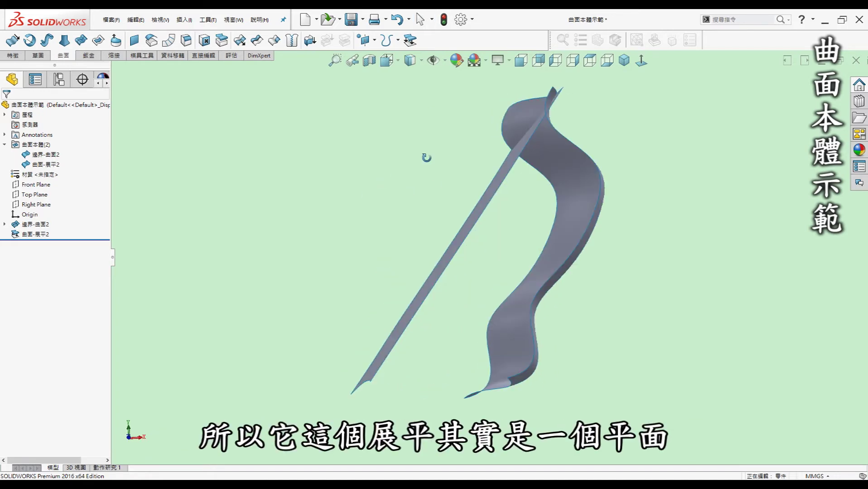
{"action": "left_click", "coordinate": [471, 207]}
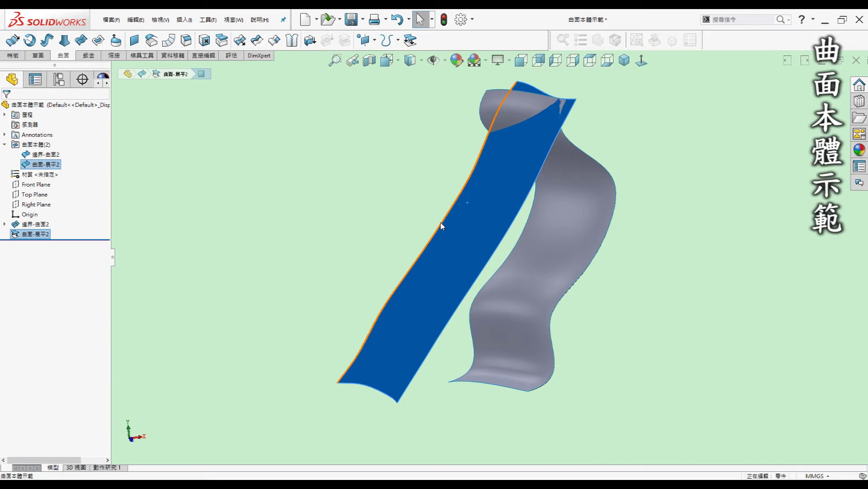
{"action": "left_click", "coordinate": [320, 178]}
{"action": "left_click", "coordinate": [507, 166]}
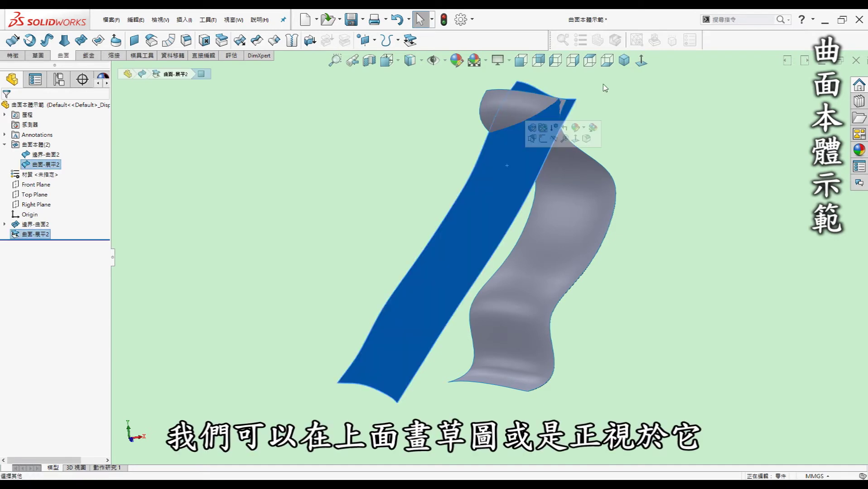
{"action": "left_click", "coordinate": [640, 66]}
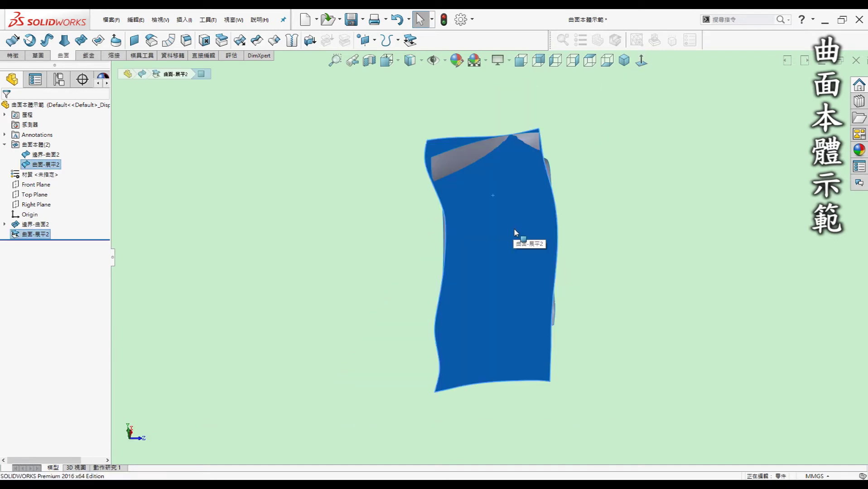
{"action": "left_click", "coordinate": [498, 238]}
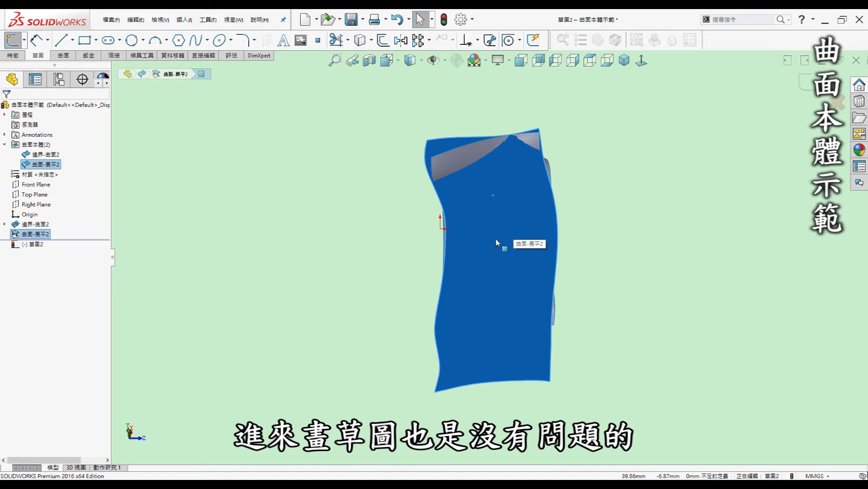
Sketch a circle on the flat surface in 草圖2, then fit and orbit the view.
{"action": "scroll", "coordinate": [496, 239], "scroll_direction": "down", "scroll_amount": 4}
{"action": "key", "text": "Escape"}
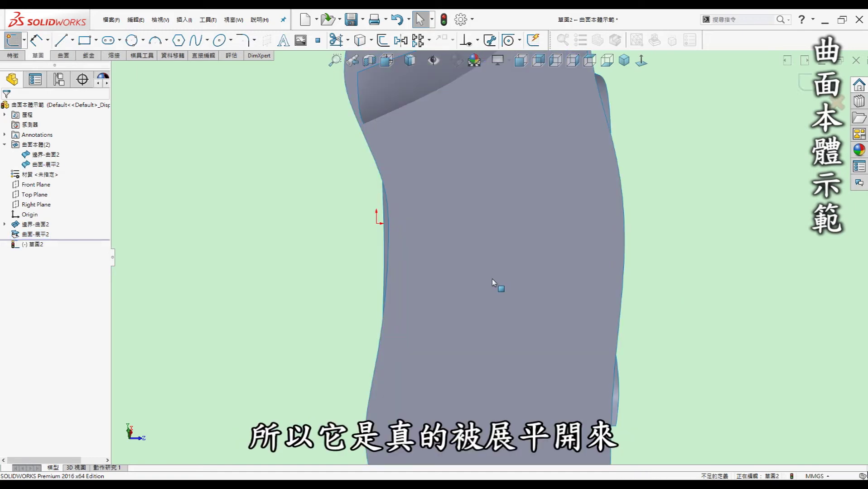
{"action": "key", "text": "c"}
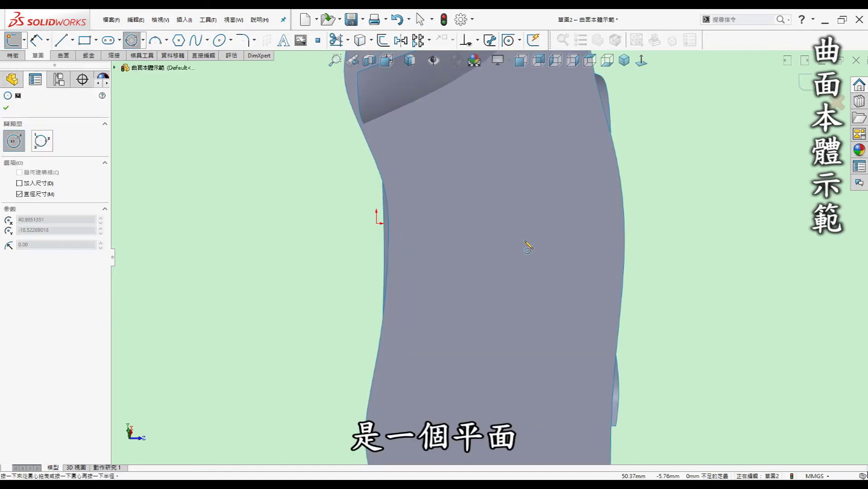
{"action": "left_click", "coordinate": [497, 278]}
{"action": "left_click", "coordinate": [525, 242]}
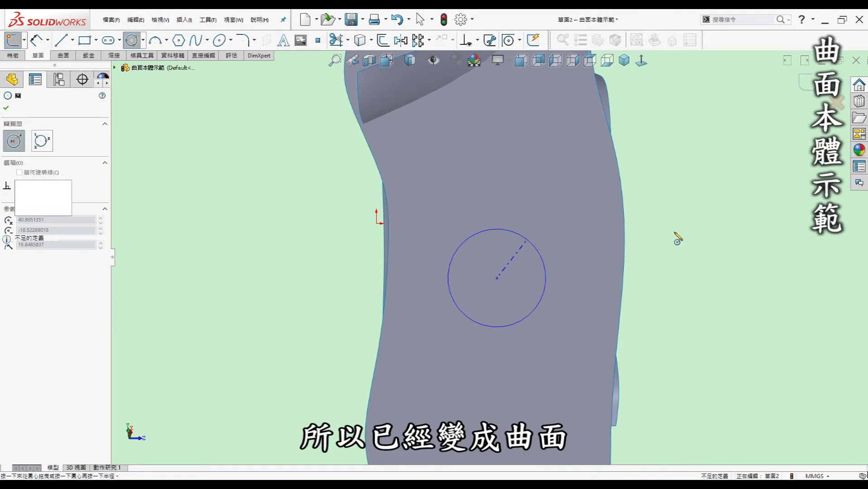
{"action": "key", "text": "Escape"}
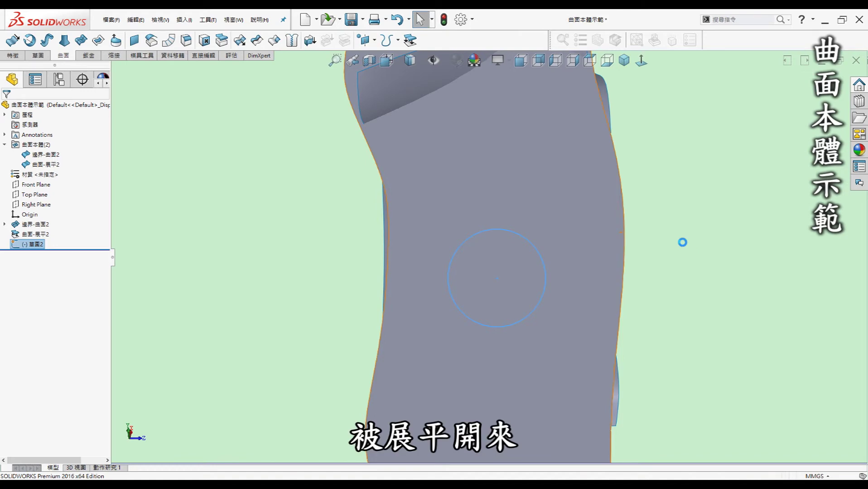
{"action": "key", "text": "f"}
{"action": "mouse_move", "coordinate": [682, 241]}
{"action": "middle_mouse_down"}
{"action": "mouse_move", "coordinate": [554, 188]}
{"action": "mouse_move", "coordinate": [544, 321]}
{"action": "middle_mouse_up"}
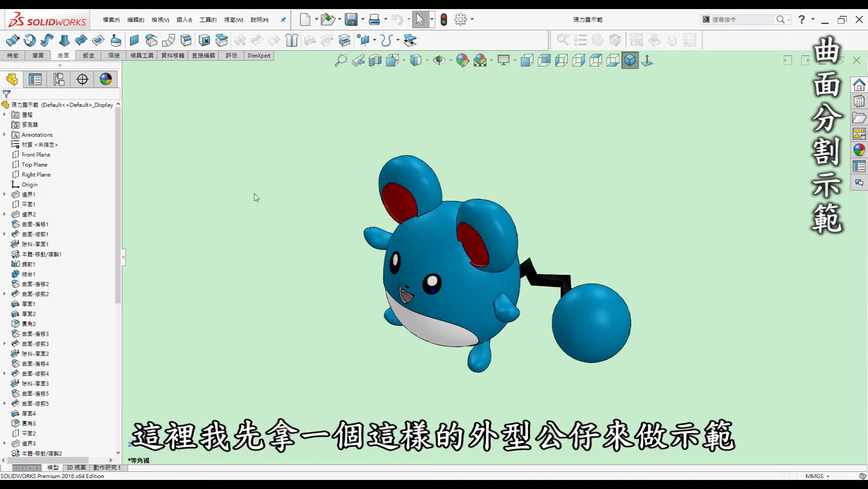
Offset the mouse's round body face at distance 0 to make a copy surface body.
{"action": "key", "text": "ctrl+1"}
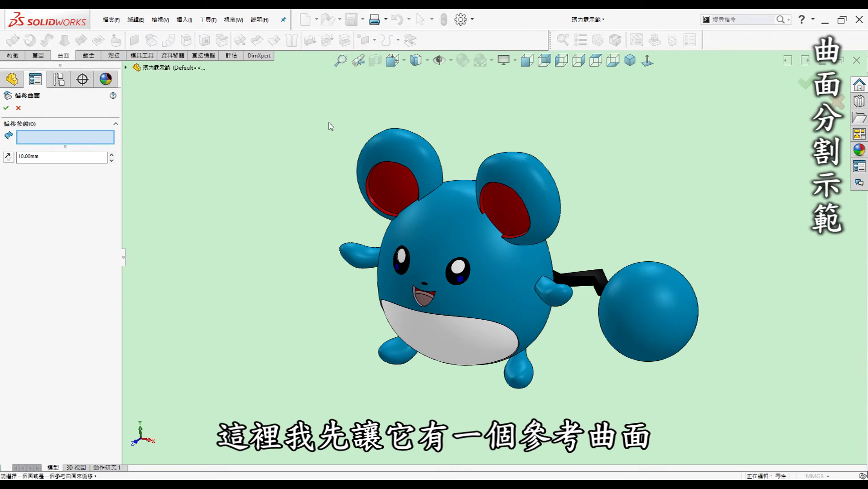
{"action": "type", "text": "0"}
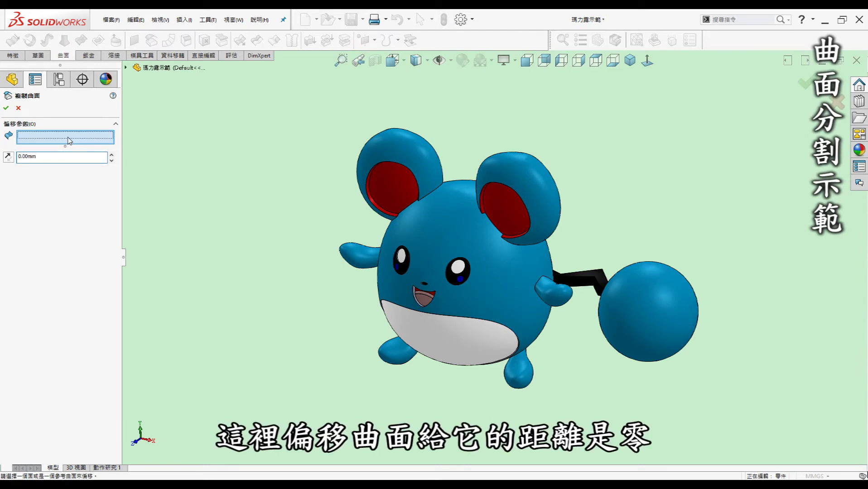
{"action": "left_click", "coordinate": [474, 241]}
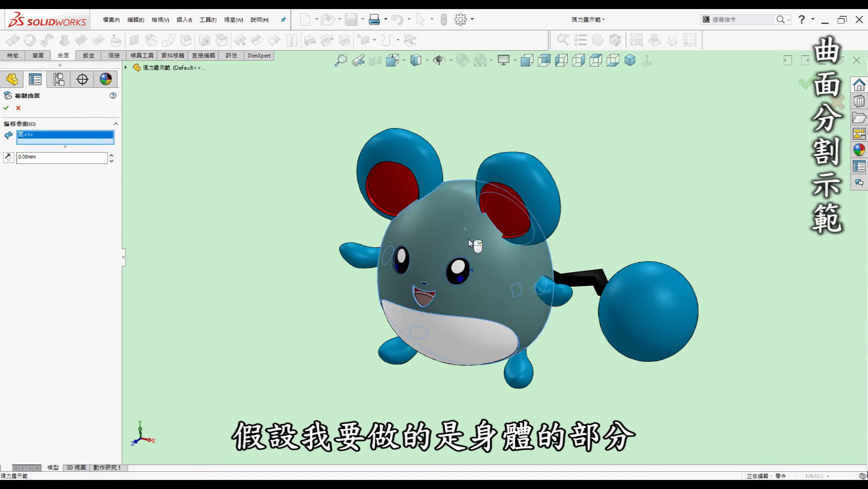
{"action": "left_click", "coordinate": [6, 107]}
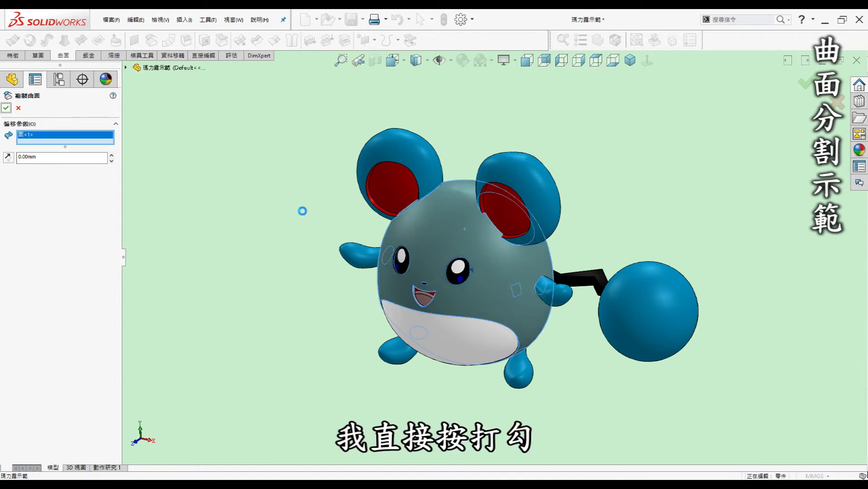
{"action": "left_click", "coordinate": [5, 154]}
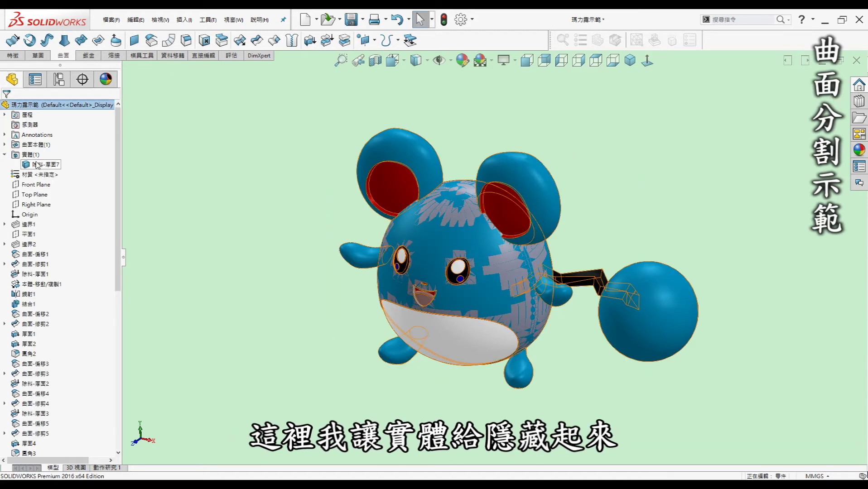
Hide the solid body so only the offset body surface remains.
{"action": "right_click", "coordinate": [36, 165]}
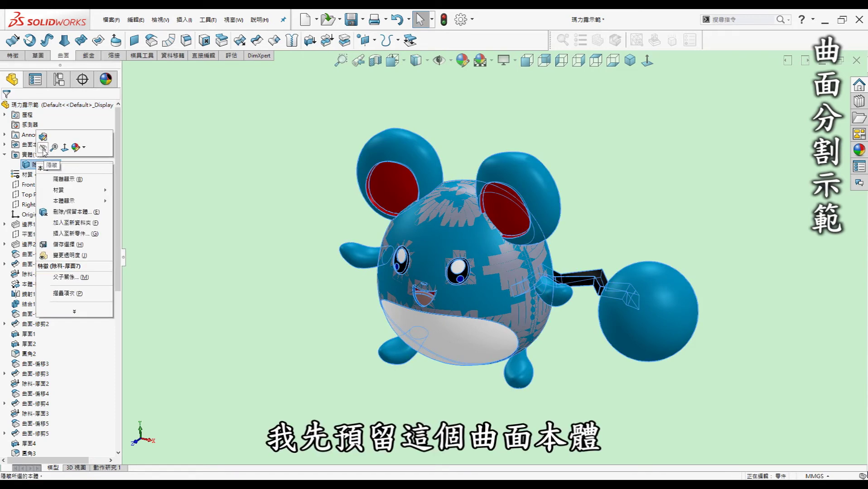
{"action": "left_click", "coordinate": [32, 158]}
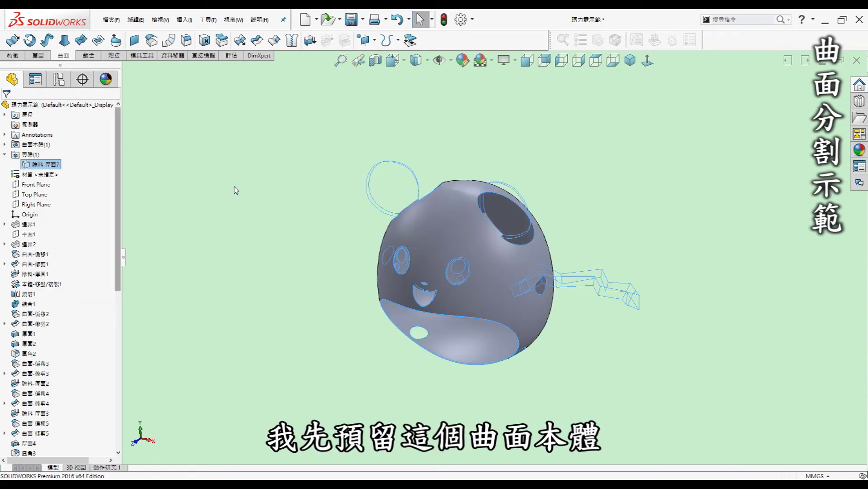
{"action": "left_click", "coordinate": [236, 191]}
{"action": "middle_click_drag", "start_coordinate": [589, 162], "coordinate": [575, 159]}
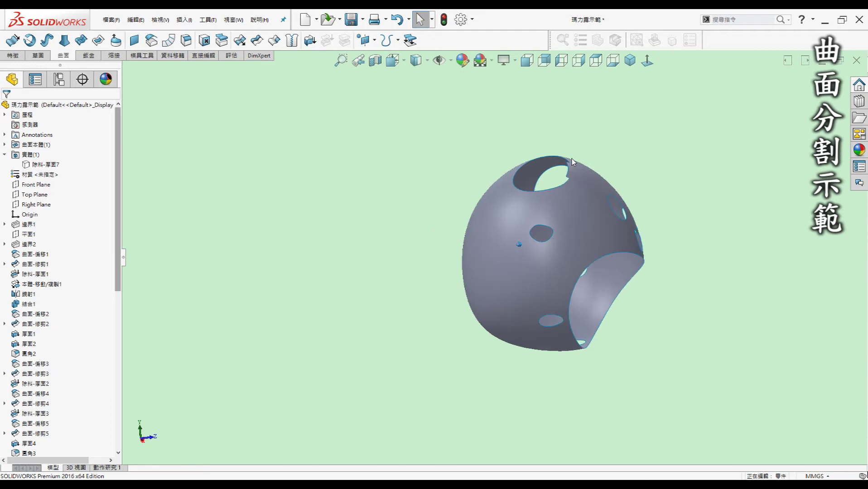
Start a new sketch on the Front Plane, viewed normal to it.
{"action": "key", "text": "ctrl+1"}
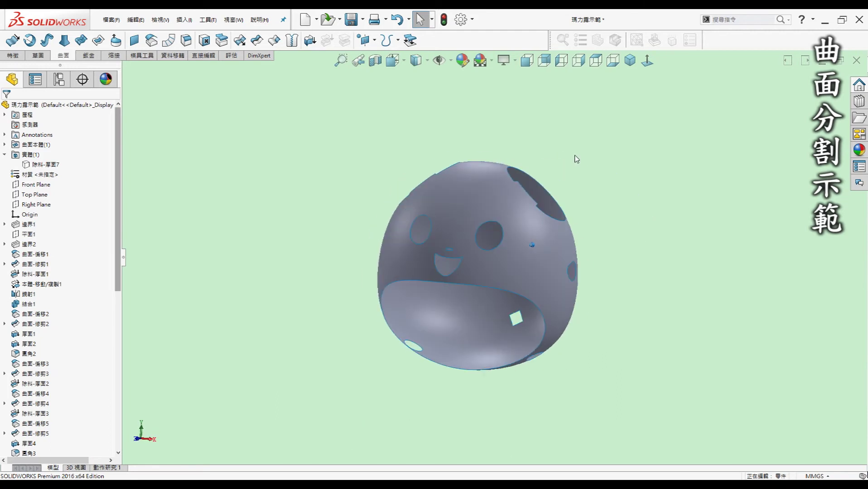
{"action": "left_click", "coordinate": [33, 188]}
{"action": "left_click", "coordinate": [651, 69]}
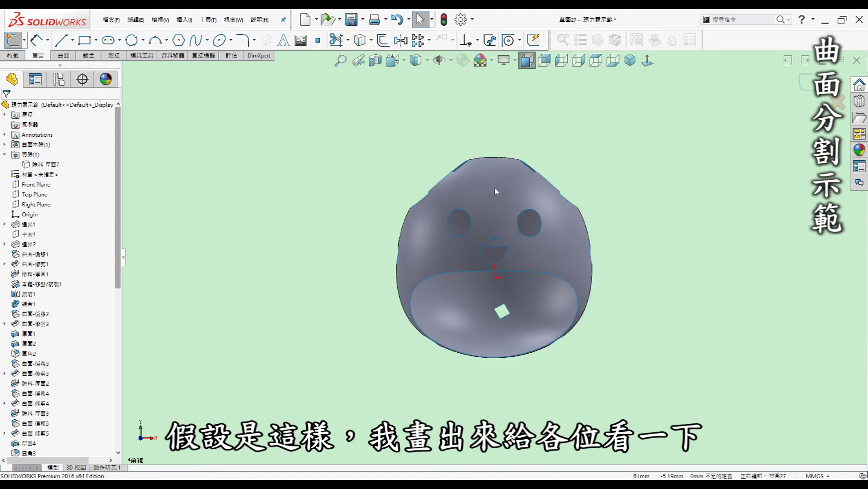
Sketch one vertical line from above the body's top to below its bottom, then exit the sketch.
{"action": "key", "text": "l"}
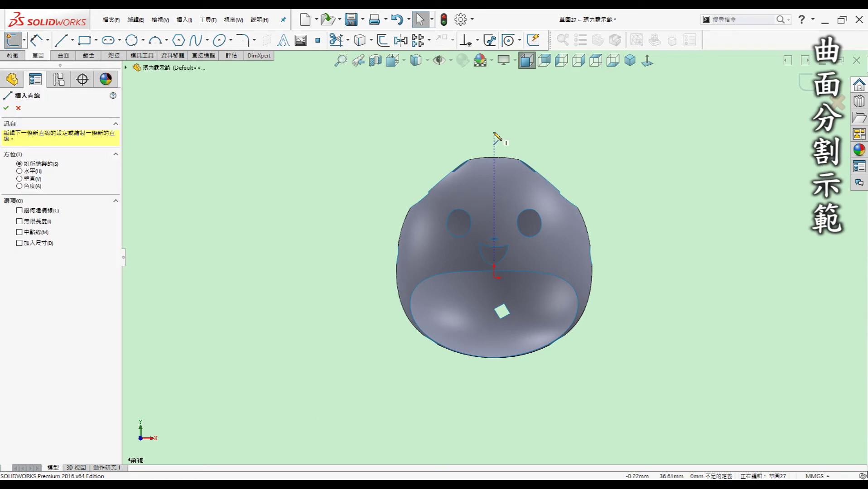
{"action": "left_click", "coordinate": [495, 135]}
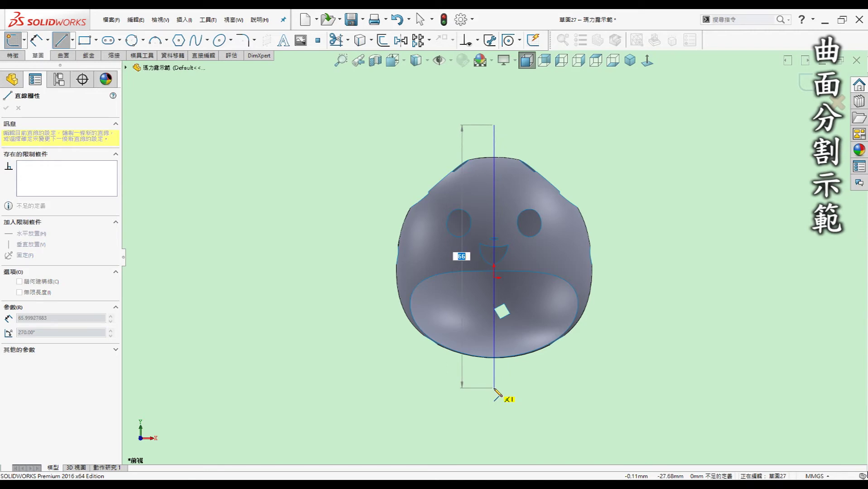
{"action": "left_click", "coordinate": [494, 388]}
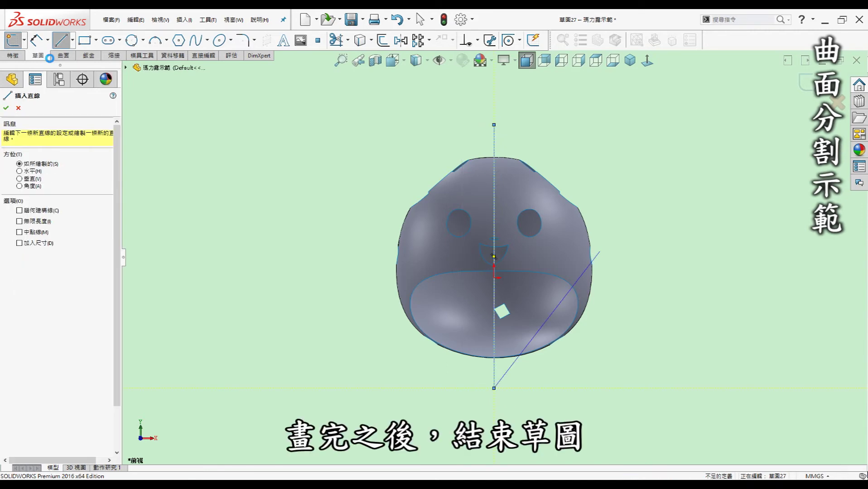
{"action": "key", "text": "Escape"}
{"action": "left_click", "coordinate": [840, 81]}
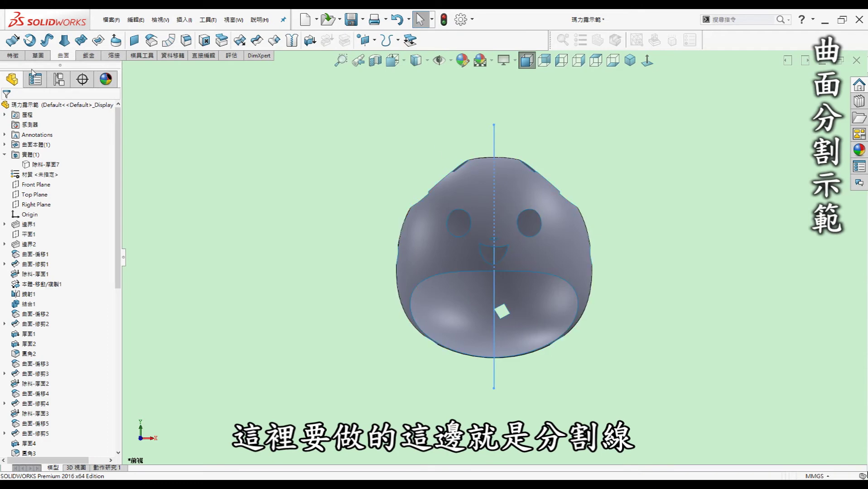
Project the vertical sketch line onto the body surface as a split line, dividing it in two.
{"action": "left_click", "coordinate": [14, 56]}
{"action": "left_click", "coordinate": [459, 40]}
{"action": "left_click", "coordinate": [453, 55]}
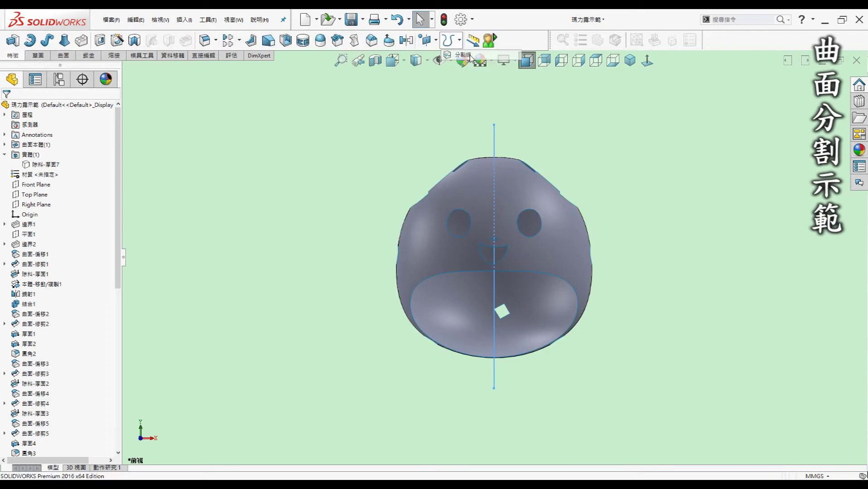
{"action": "mouse_move", "coordinate": [492, 159]}
{"action": "middle_mouse_down"}
{"action": "mouse_move", "coordinate": [563, 162]}
{"action": "mouse_move", "coordinate": [589, 217]}
{"action": "middle_mouse_up"}
{"action": "left_click", "coordinate": [566, 213]}
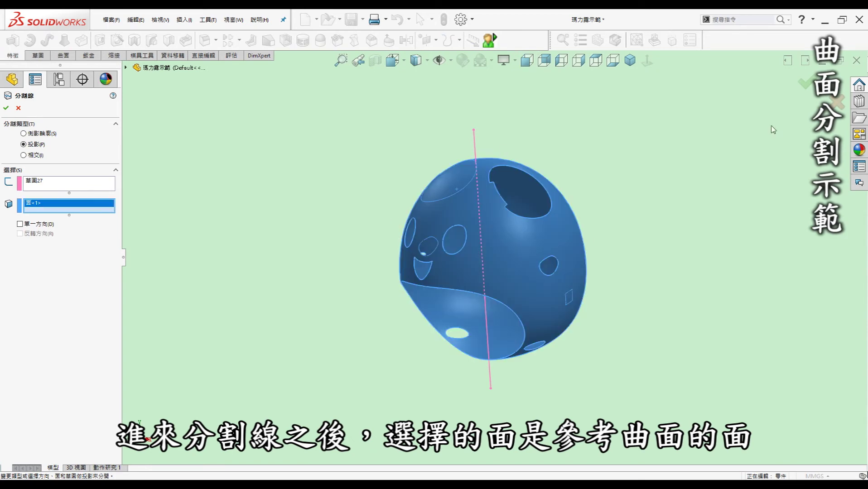
{"action": "left_click", "coordinate": [806, 82]}
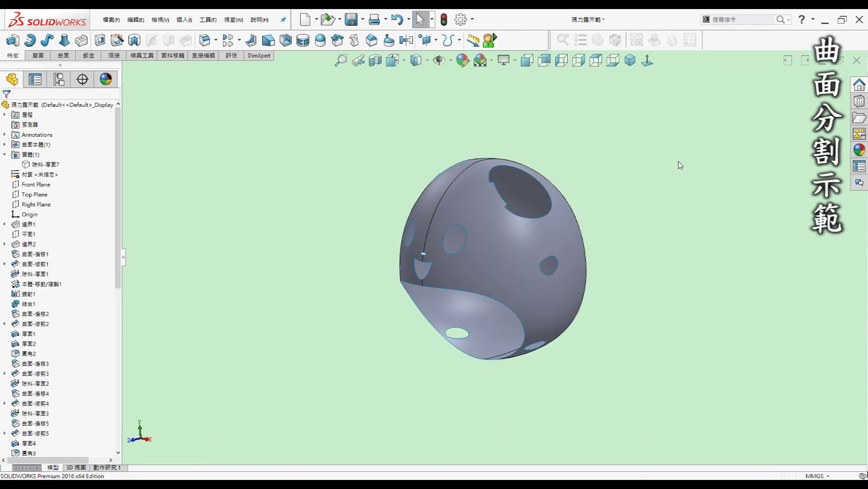
{"action": "middle_click_drag", "start_coordinate": [678, 165], "coordinate": [519, 220]}
{"action": "mouse_move", "coordinate": [638, 259]}
{"action": "middle_mouse_down"}
{"action": "mouse_move", "coordinate": [467, 228]}
{"action": "mouse_move", "coordinate": [427, 237]}
{"action": "mouse_move", "coordinate": [383, 267]}
{"action": "mouse_move", "coordinate": [519, 275]}
{"action": "mouse_move", "coordinate": [503, 278]}
{"action": "mouse_move", "coordinate": [513, 248]}
{"action": "middle_mouse_up"}
{"action": "scroll", "coordinate": [479, 261], "scroll_direction": "down", "scroll_amount": 3}
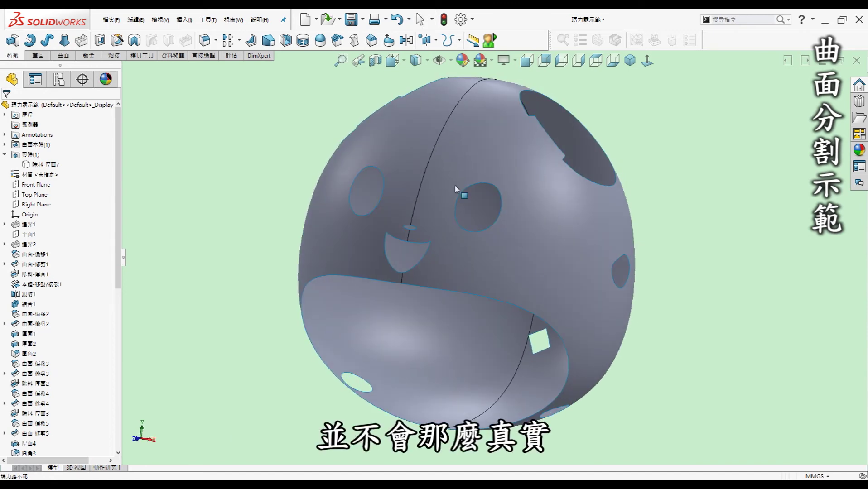
{"action": "scroll", "coordinate": [517, 219], "scroll_direction": "up", "scroll_amount": 3}
{"action": "left_click", "coordinate": [629, 60]}
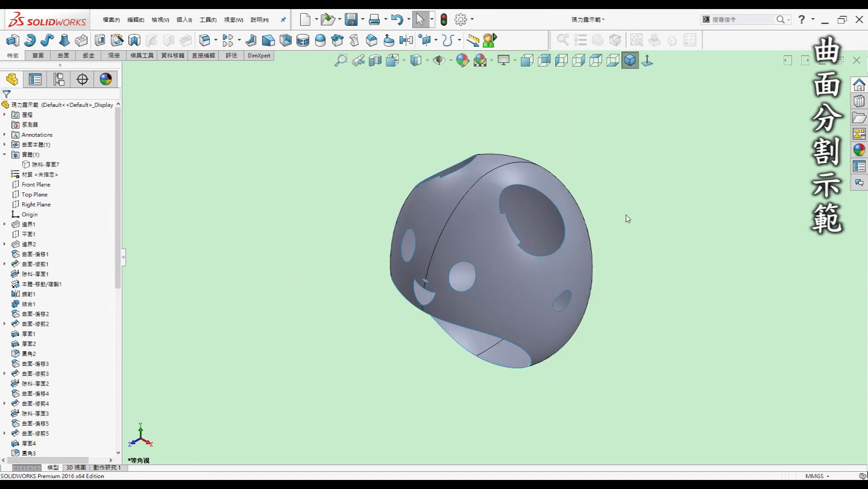
{"action": "middle_click_drag", "start_coordinate": [395, 188], "coordinate": [472, 217]}
{"action": "key", "text": "ctrl+7"}
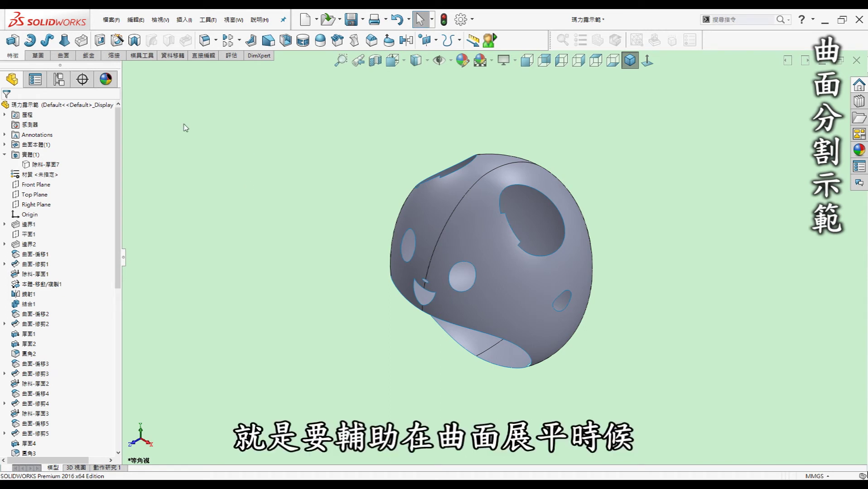
{"action": "left_click", "coordinate": [63, 56]}
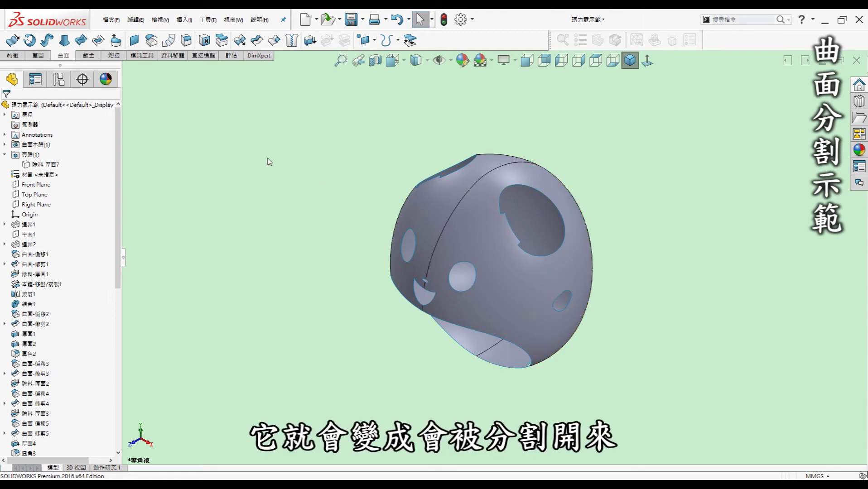
Flatten the right half of the head from a split-line vertex, laying its holed pattern beside the sphere.
{"action": "left_click", "coordinate": [410, 40]}
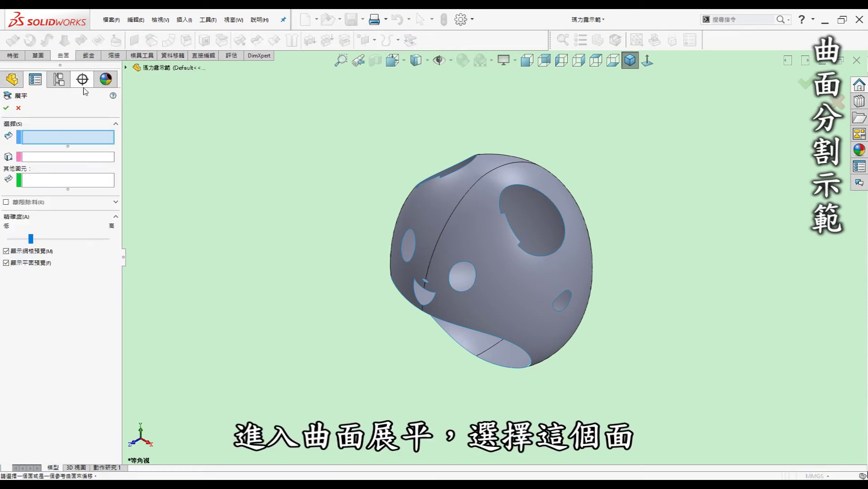
{"action": "left_click", "coordinate": [483, 252]}
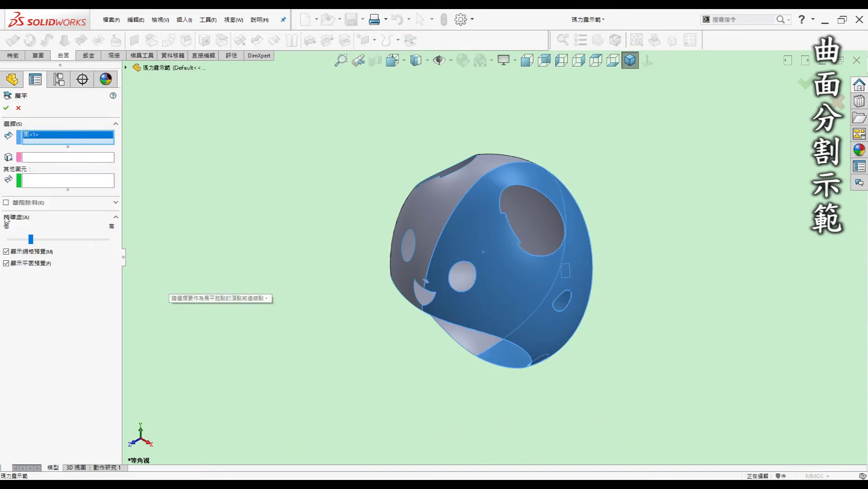
{"action": "left_click", "coordinate": [421, 311]}
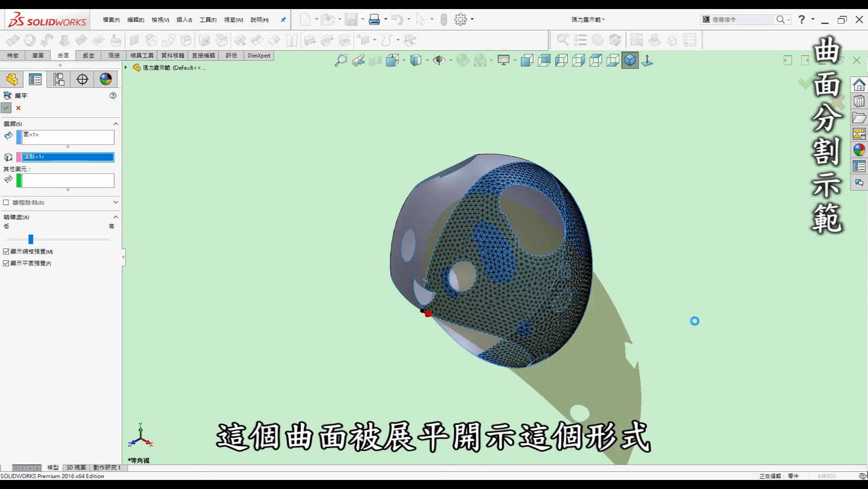
{"action": "scroll", "coordinate": [611, 267], "scroll_direction": "down", "scroll_amount": 3}
{"action": "middle_click_drag", "start_coordinate": [611, 267], "coordinate": [534, 232]}
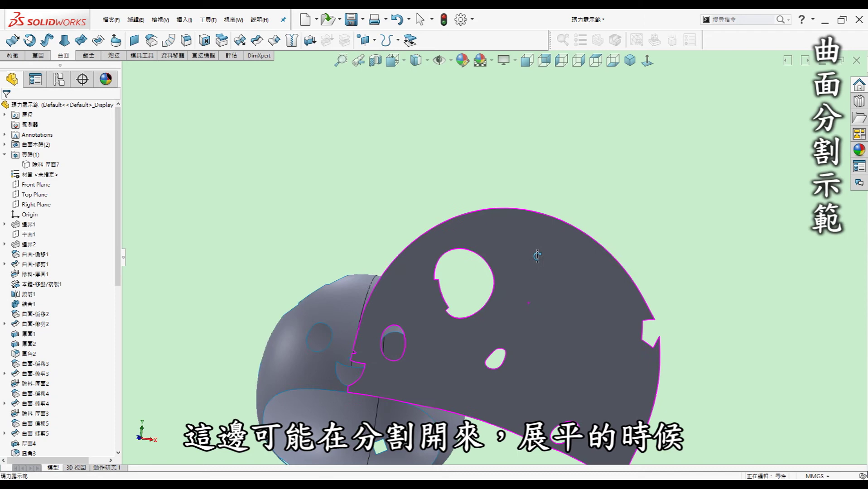
{"action": "middle_click_drag", "start_coordinate": [522, 308], "coordinate": [407, 266]}
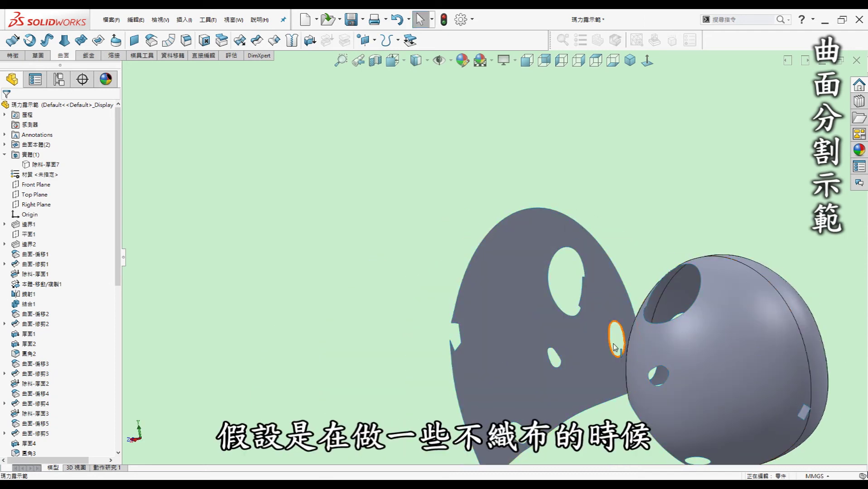
{"action": "mouse_move", "coordinate": [434, 264]}
{"action": "middle_mouse_down"}
{"action": "mouse_move", "coordinate": [449, 257]}
{"action": "mouse_move", "coordinate": [538, 276]}
{"action": "mouse_move", "coordinate": [516, 285]}
{"action": "mouse_move", "coordinate": [430, 263]}
{"action": "mouse_move", "coordinate": [453, 268]}
{"action": "middle_mouse_up"}
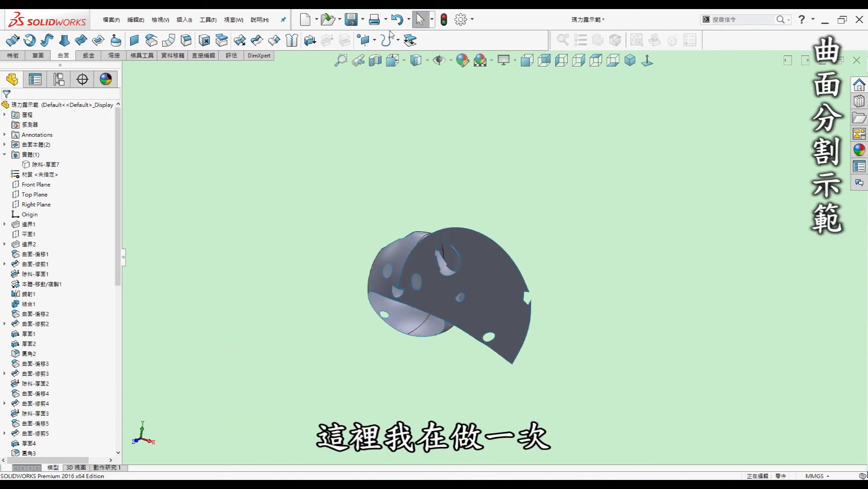
Flatten the left half of the head from the same split-line vertex.
{"action": "left_click", "coordinate": [410, 40]}
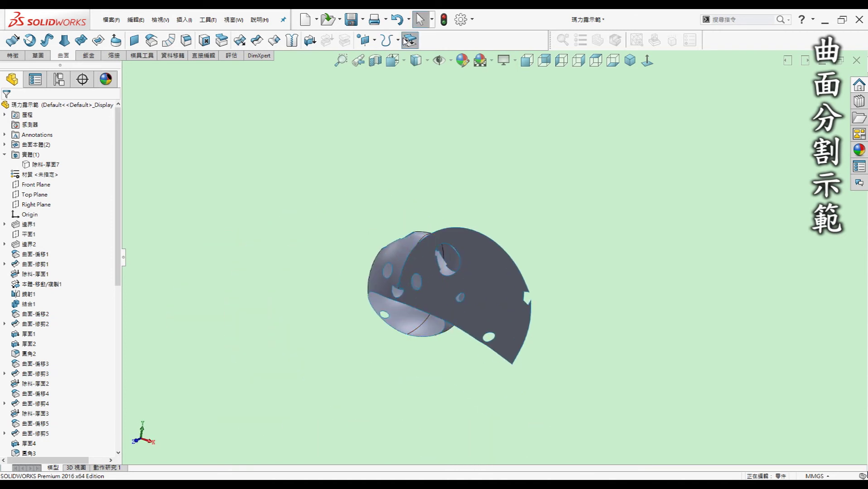
{"action": "left_click", "coordinate": [404, 244]}
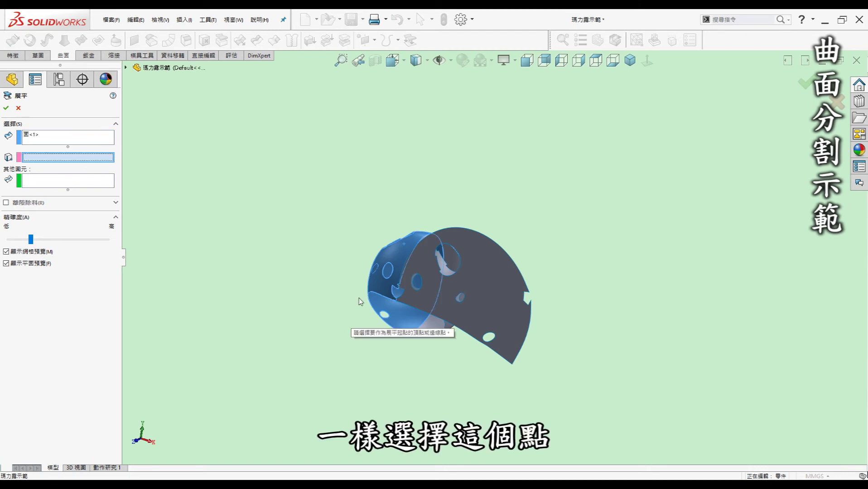
{"action": "scroll", "coordinate": [359, 299], "scroll_direction": "down", "scroll_amount": 3}
{"action": "left_click", "coordinate": [518, 279]}
{"action": "scroll", "coordinate": [519, 280], "scroll_direction": "up", "scroll_amount": 2}
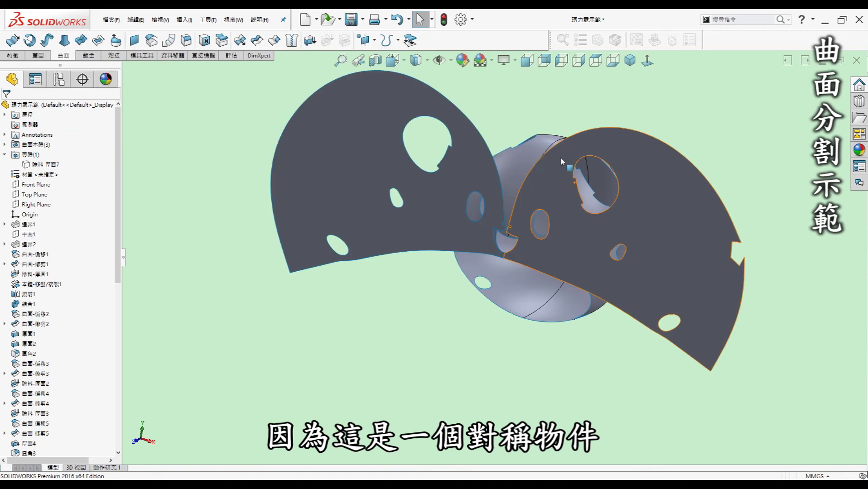
Return to isometric view and orbit so both flattened flaps spread apart.
{"action": "left_click", "coordinate": [630, 60]}
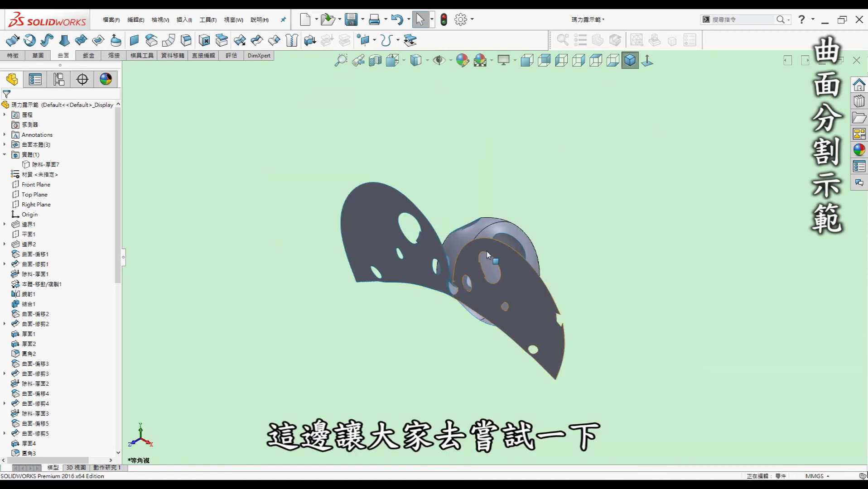
{"action": "middle_click_drag", "start_coordinate": [486, 251], "coordinate": [607, 272]}
{"action": "scroll", "coordinate": [611, 271], "scroll_direction": "down", "scroll_amount": 5}
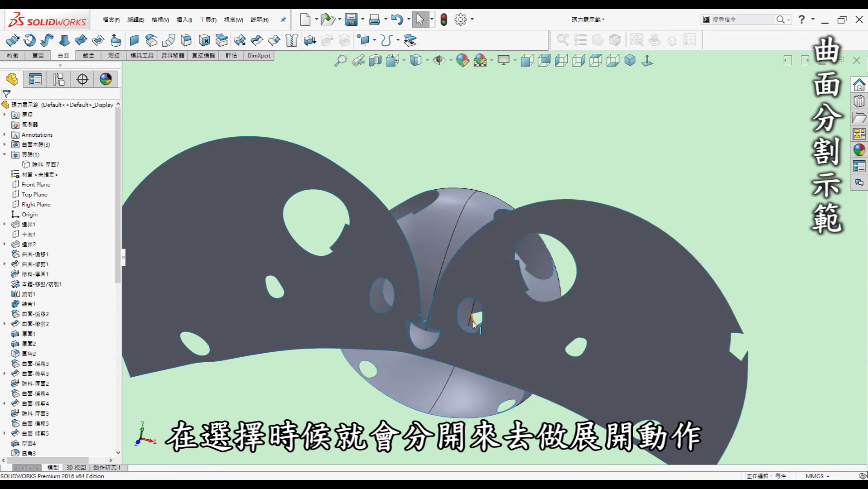
{"action": "scroll", "coordinate": [598, 326], "scroll_direction": "up", "scroll_amount": 1}
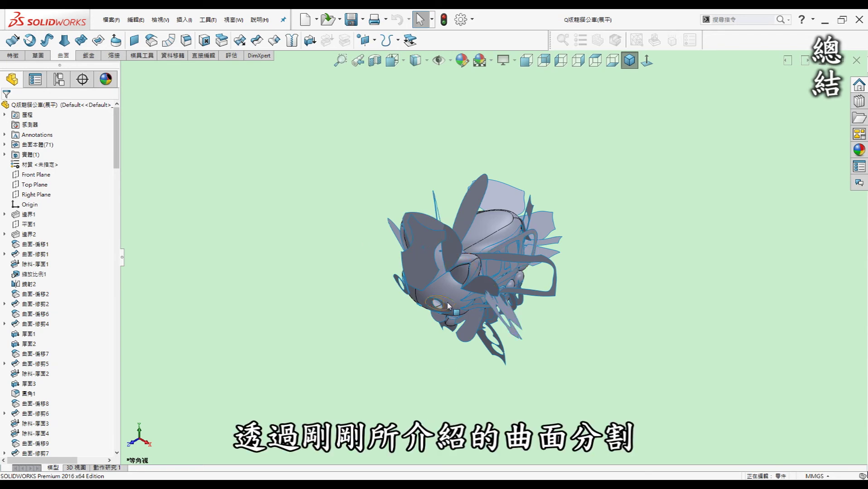
{"action": "scroll", "coordinate": [442, 304], "scroll_direction": "down", "scroll_amount": 3}
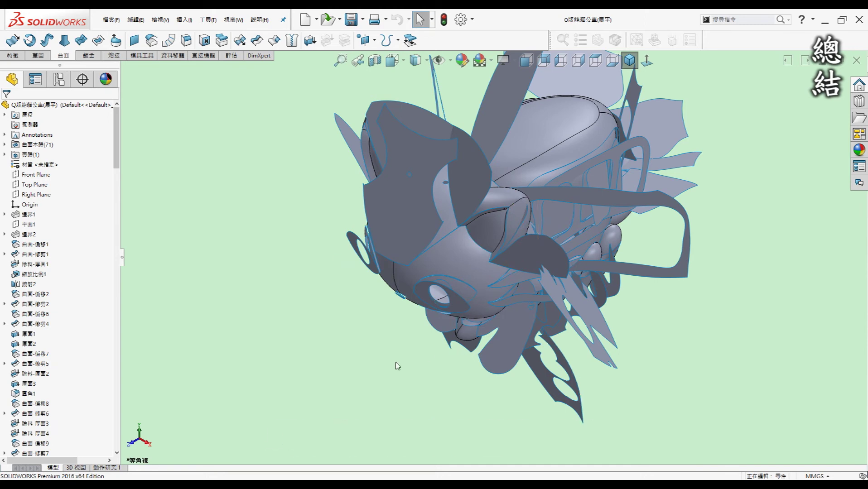
{"action": "middle_click_drag", "start_coordinate": [409, 369], "coordinate": [340, 233]}
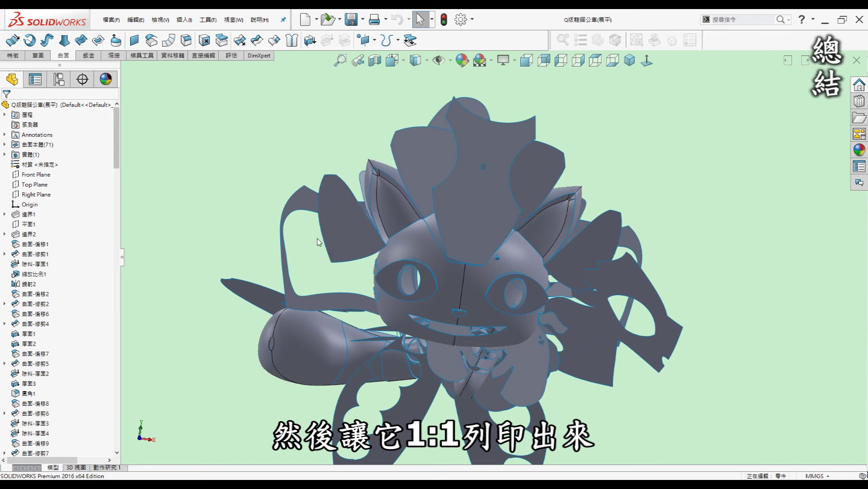
{"action": "middle_click_drag", "start_coordinate": [274, 274], "coordinate": [336, 248]}
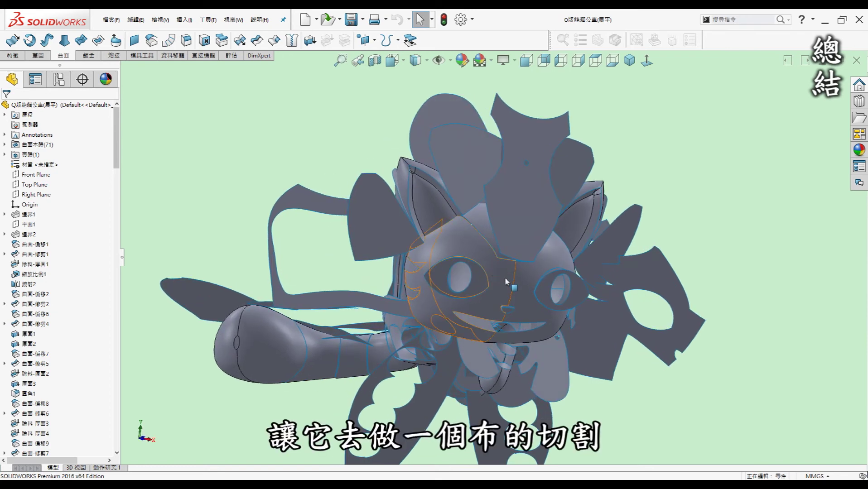
{"action": "middle_click_drag", "start_coordinate": [508, 287], "coordinate": [510, 275]}
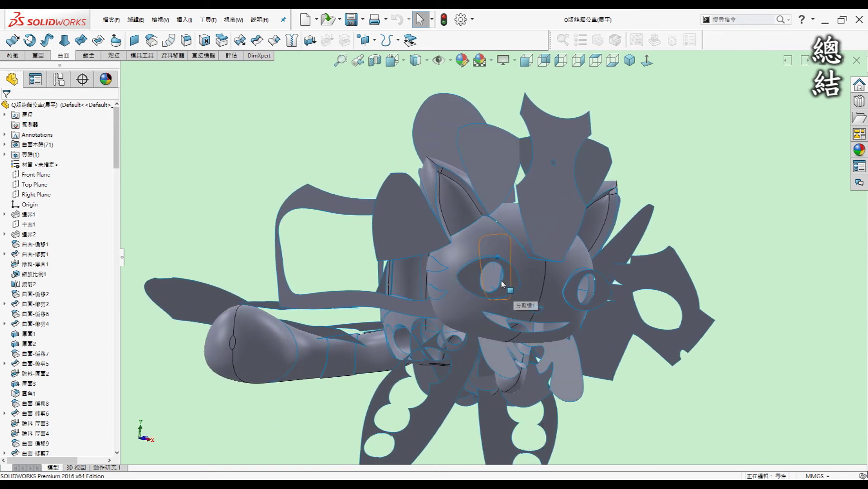
{"action": "middle_click_drag", "start_coordinate": [490, 226], "coordinate": [494, 209]}
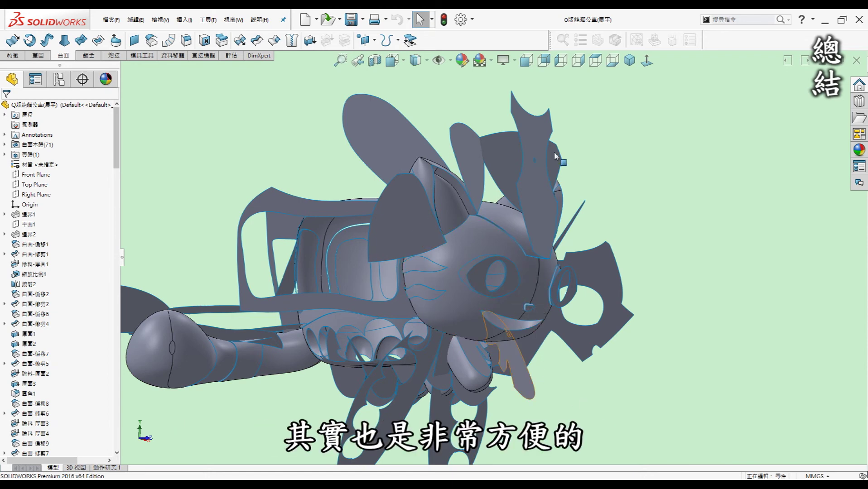
{"action": "mouse_move", "coordinate": [754, 258]}
{"action": "middle_mouse_down"}
{"action": "mouse_move", "coordinate": [348, 240]}
{"action": "mouse_move", "coordinate": [357, 238]}
{"action": "middle_mouse_up"}
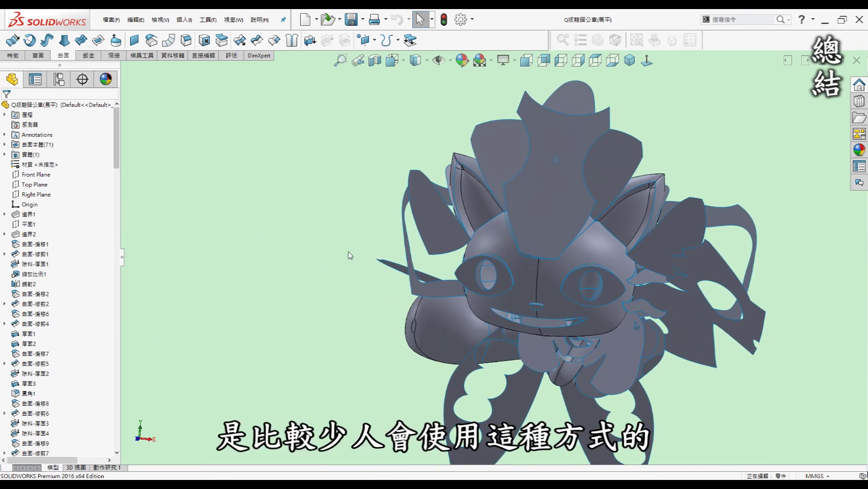
{"action": "middle_click_drag", "start_coordinate": [337, 267], "coordinate": [326, 265]}
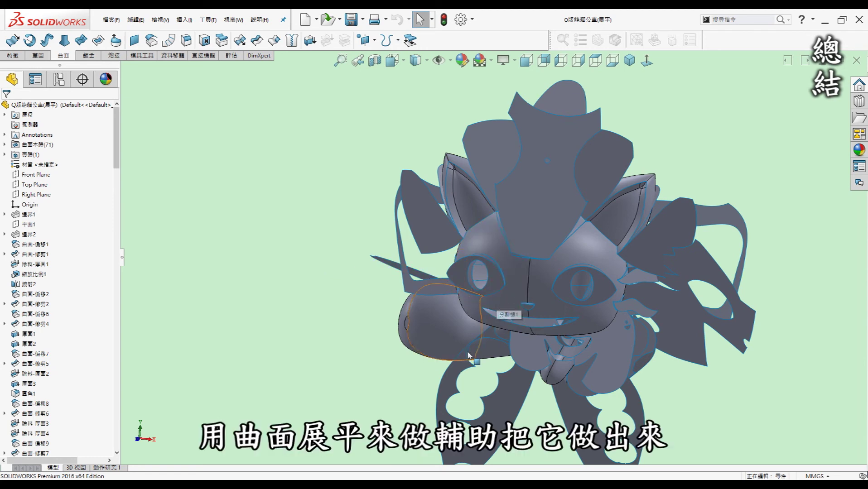
{"action": "middle_click_drag", "start_coordinate": [515, 298], "coordinate": [392, 344]}
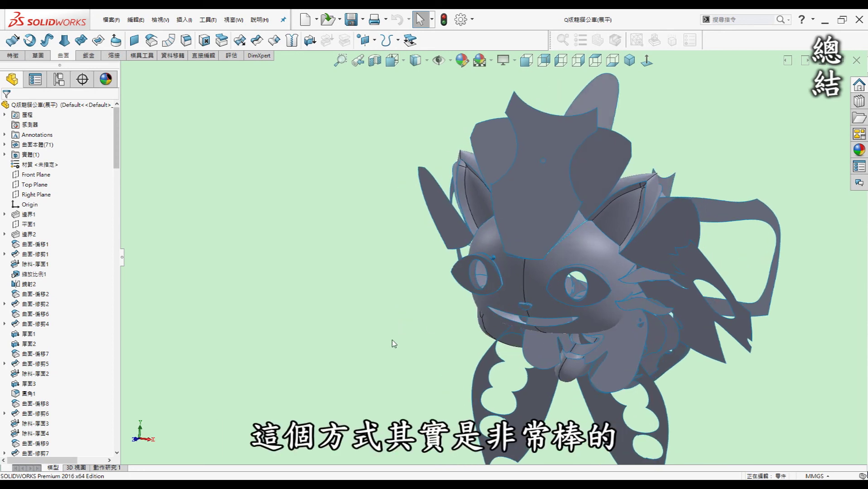
{"action": "middle_click_drag", "start_coordinate": [407, 347], "coordinate": [438, 358]}
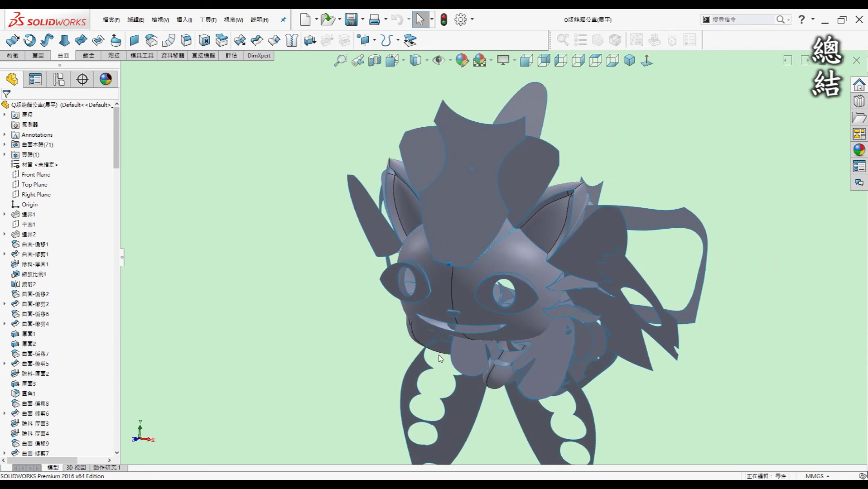